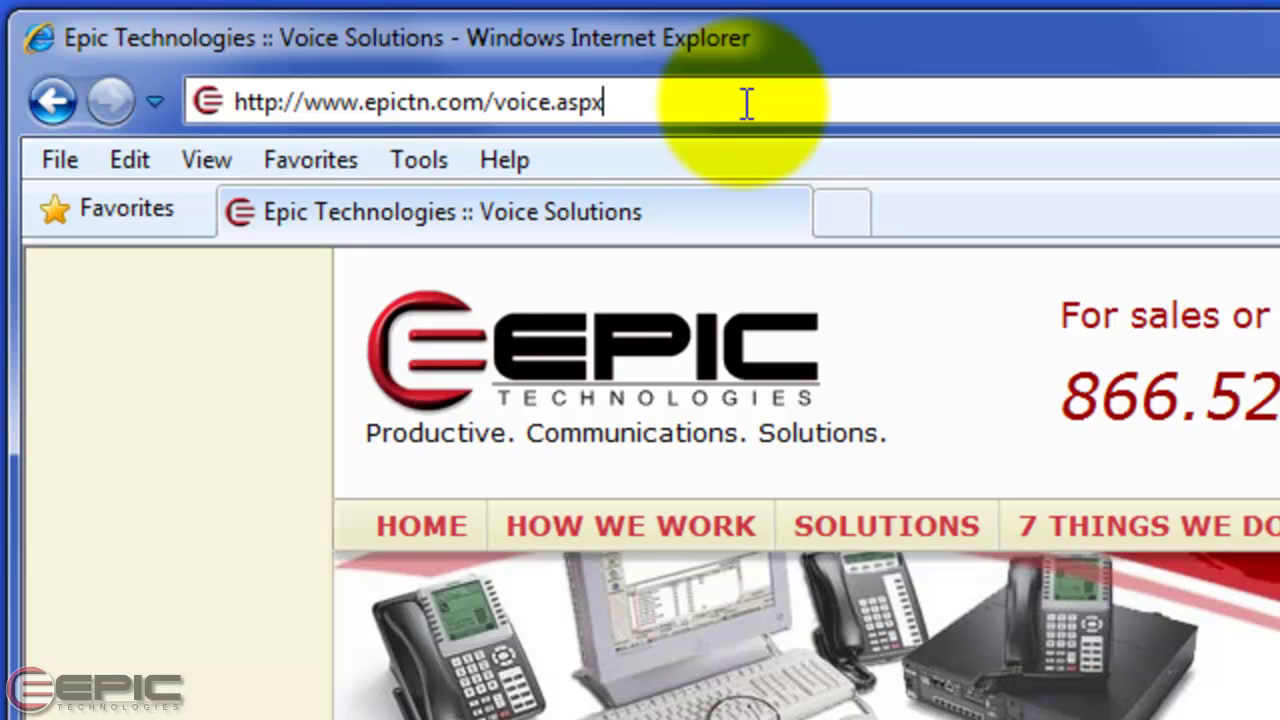
Load the MX250 provisioning page at 192.168.1.200 in Internet Explorer
left_click(746, 103)
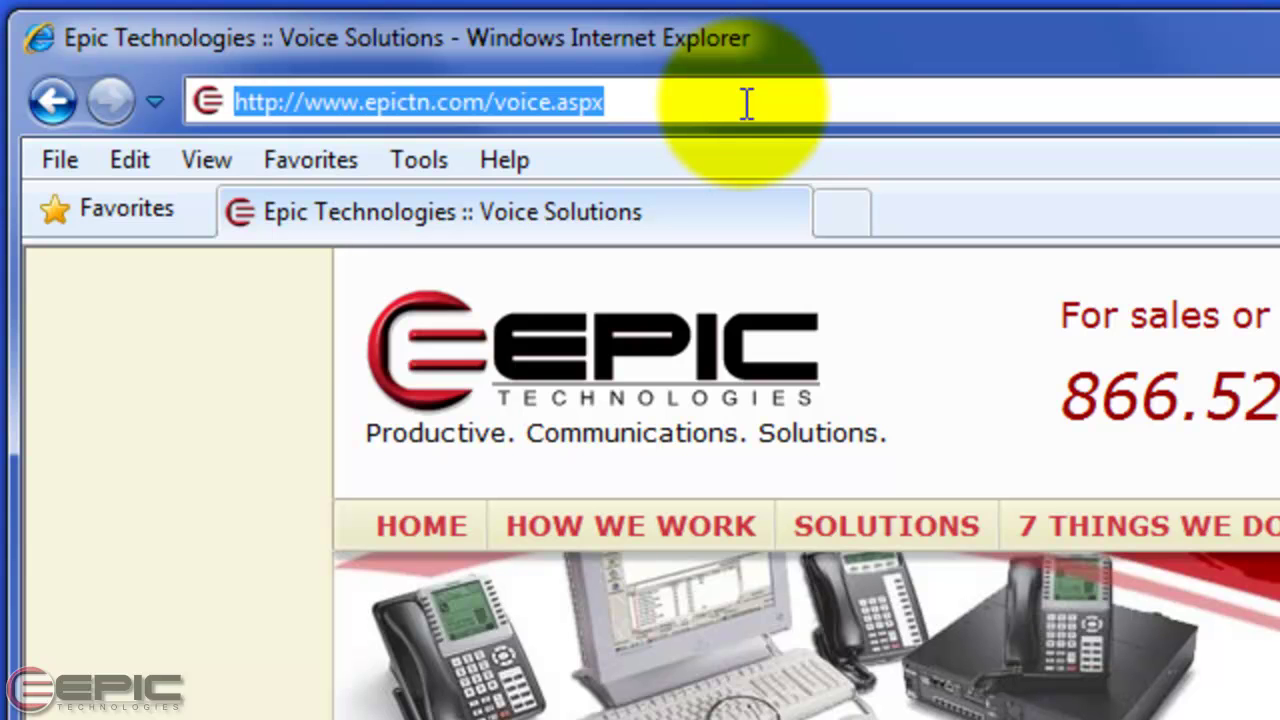
type("192.168")
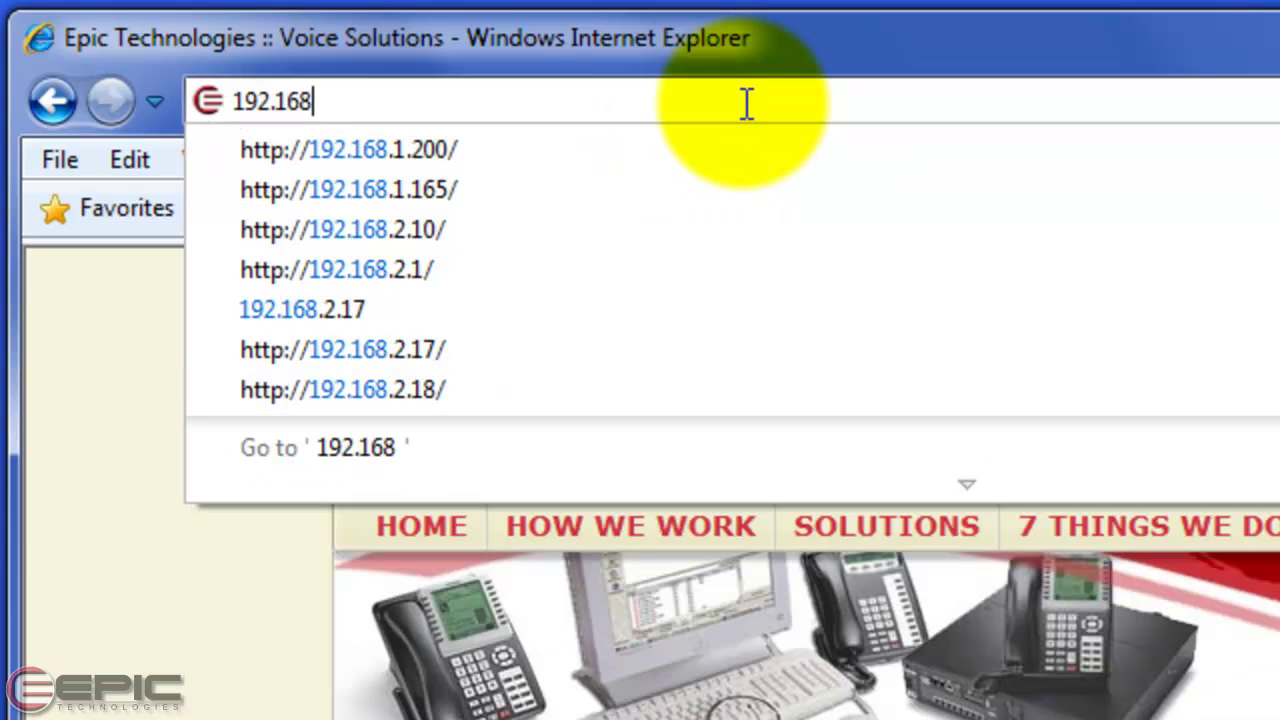
type(".1.200")
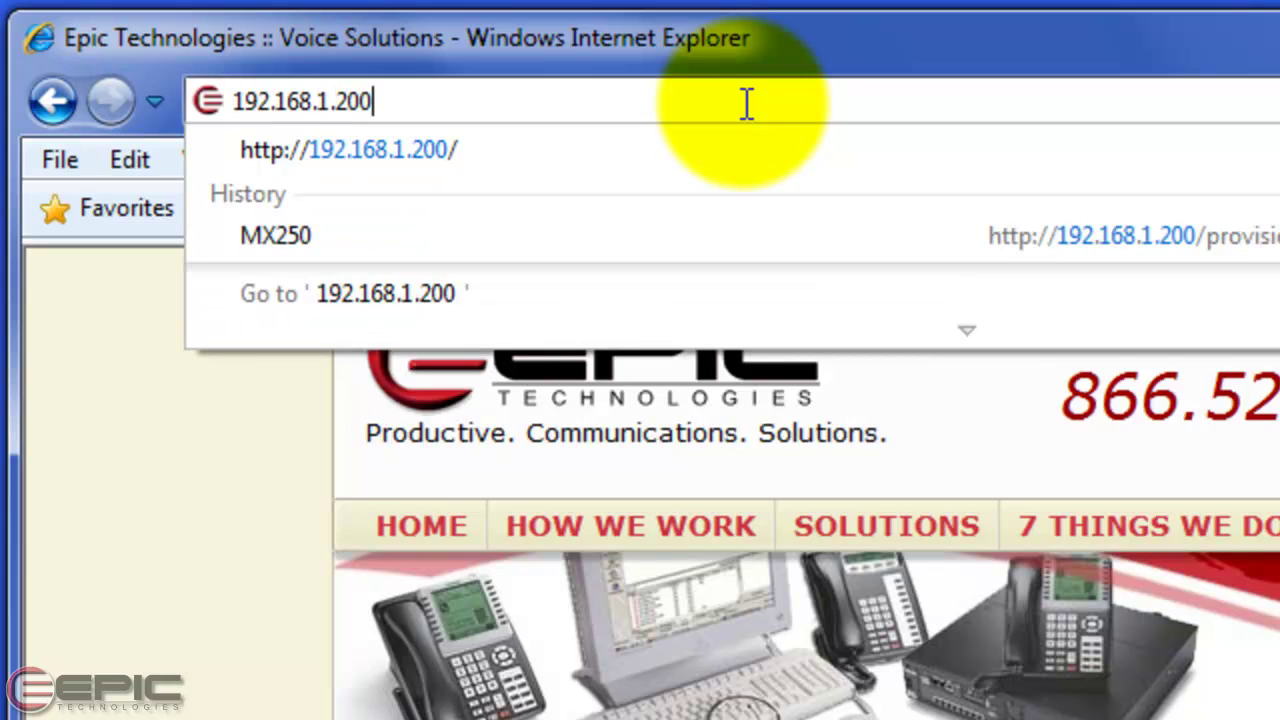
key("Return")
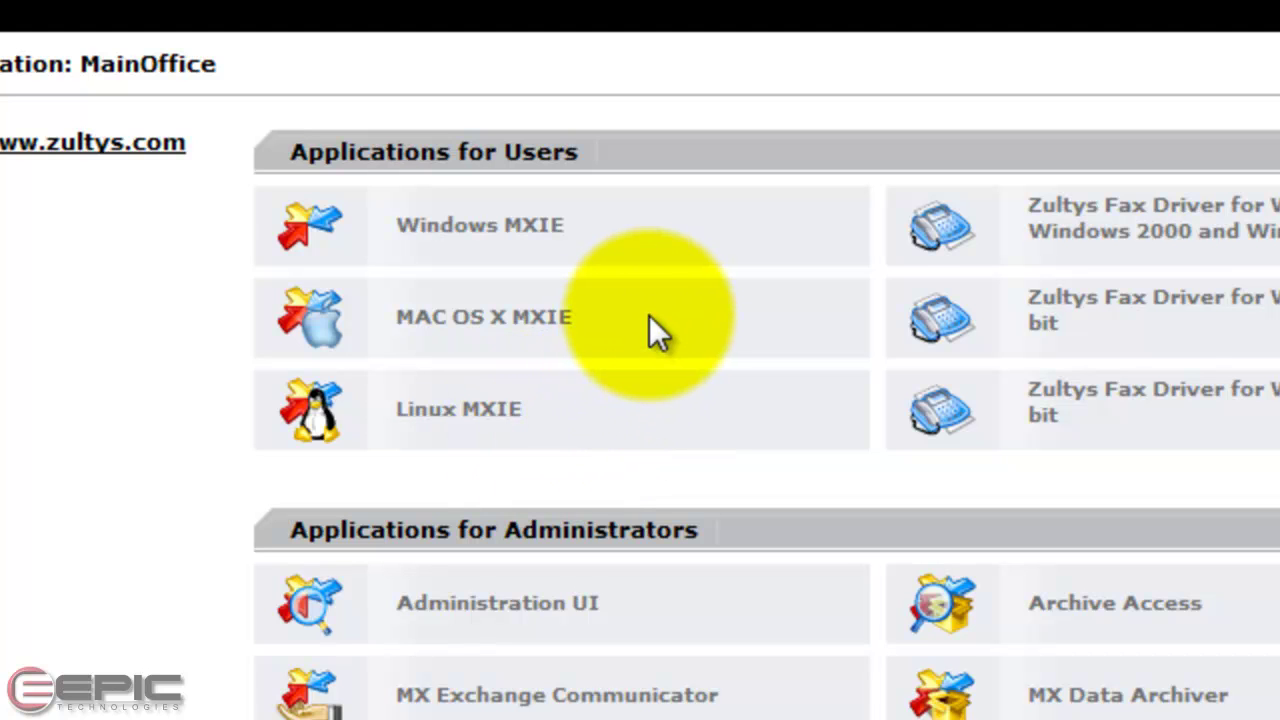
Download the Windows MXIE installer client_setup.exe and allow it to run past both security warnings
left_click(530, 228)
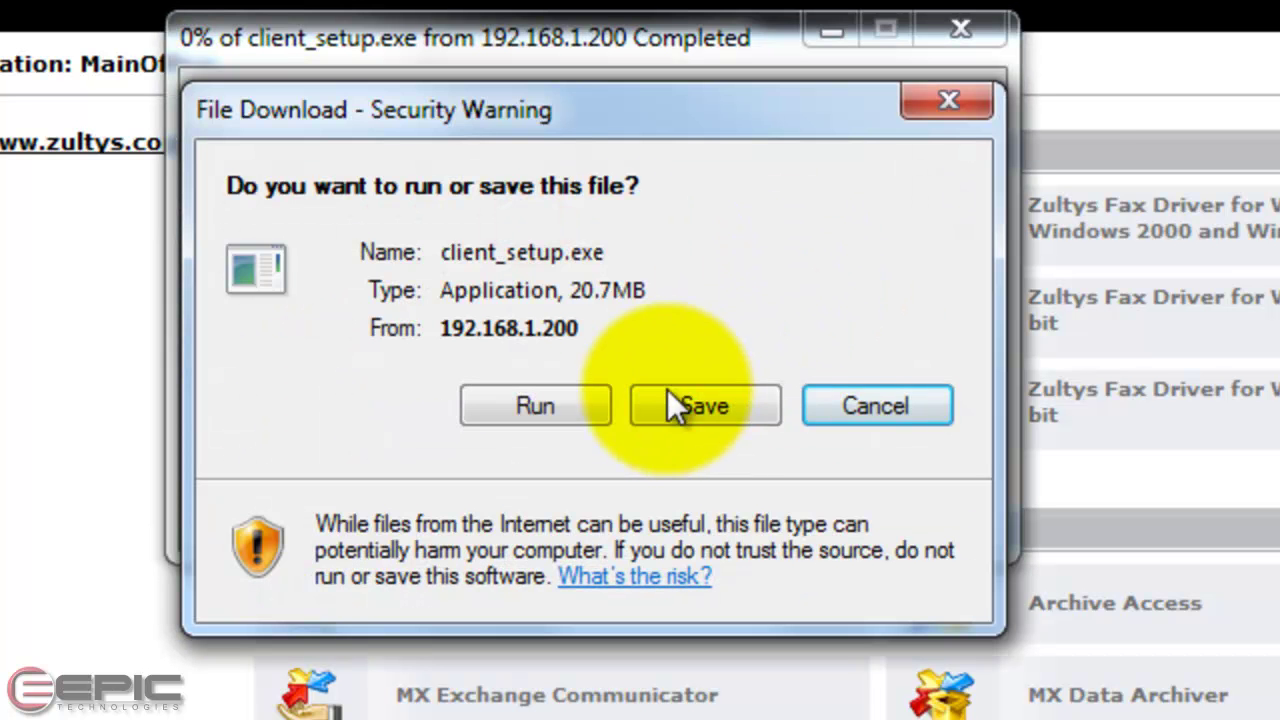
left_click(553, 405)
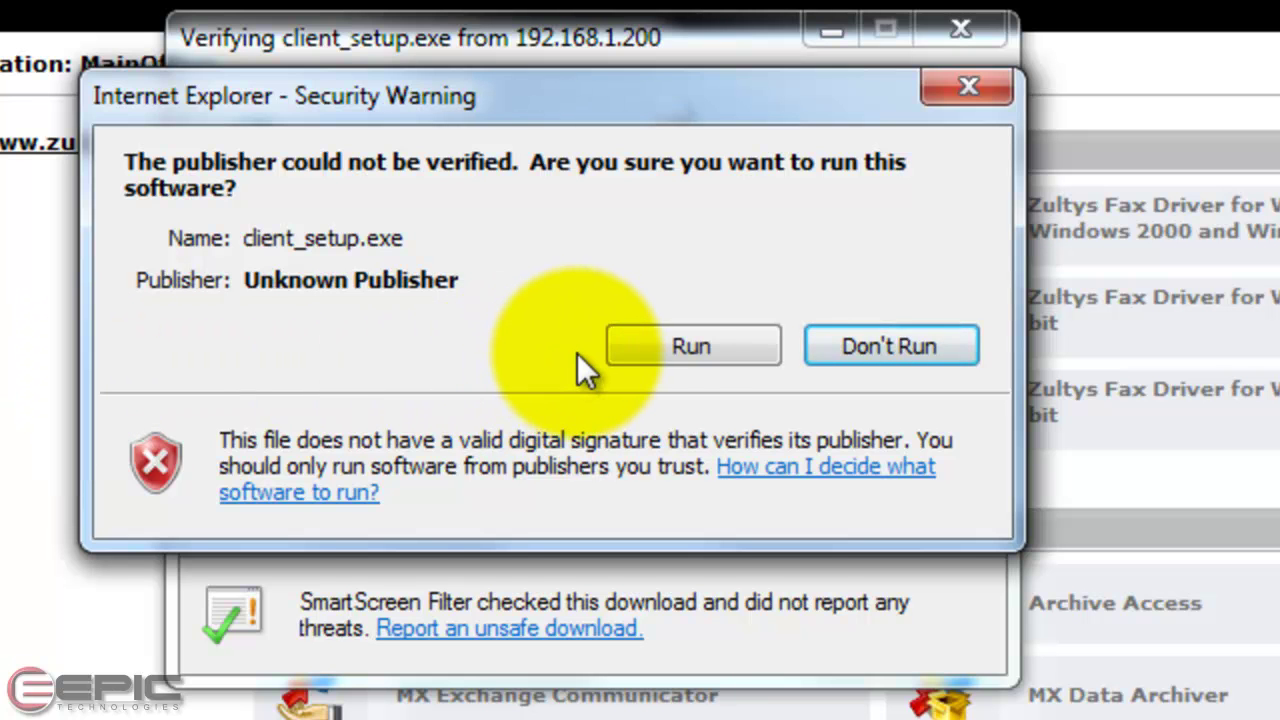
left_click(643, 347)
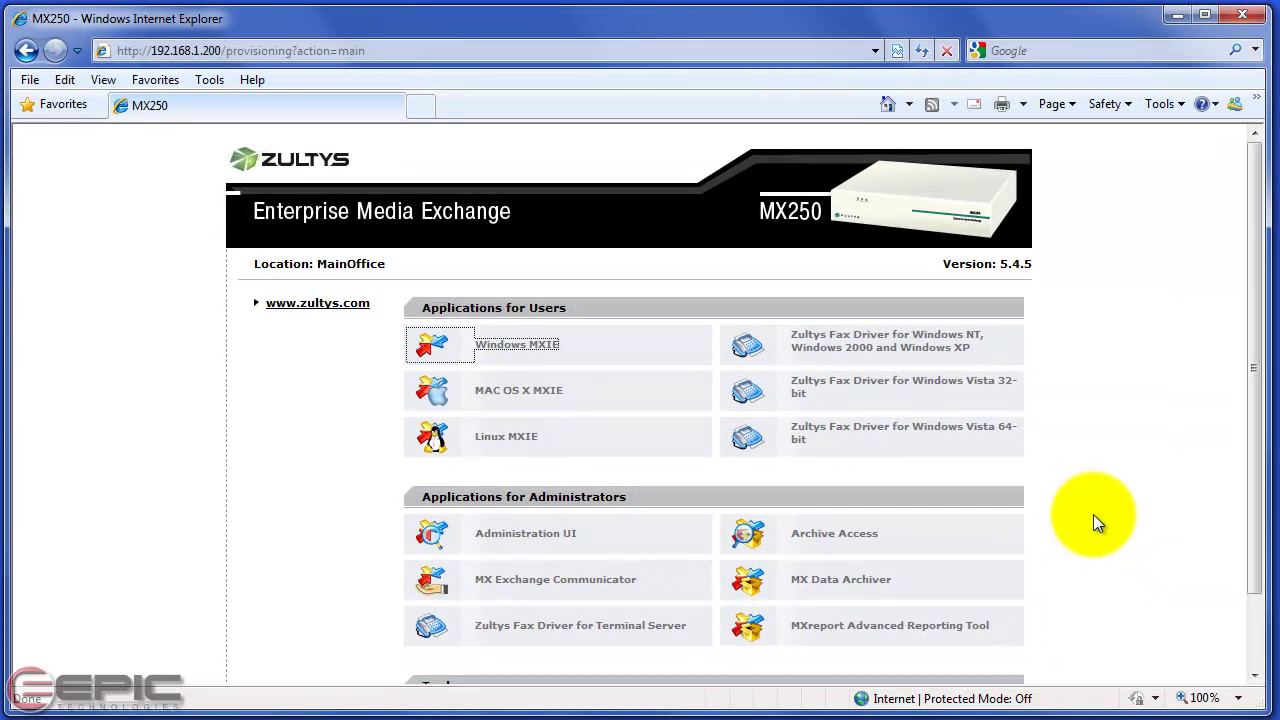
Minimize Internet Explorer and launch MXIE from its desktop shortcut
left_click(1178, 16)
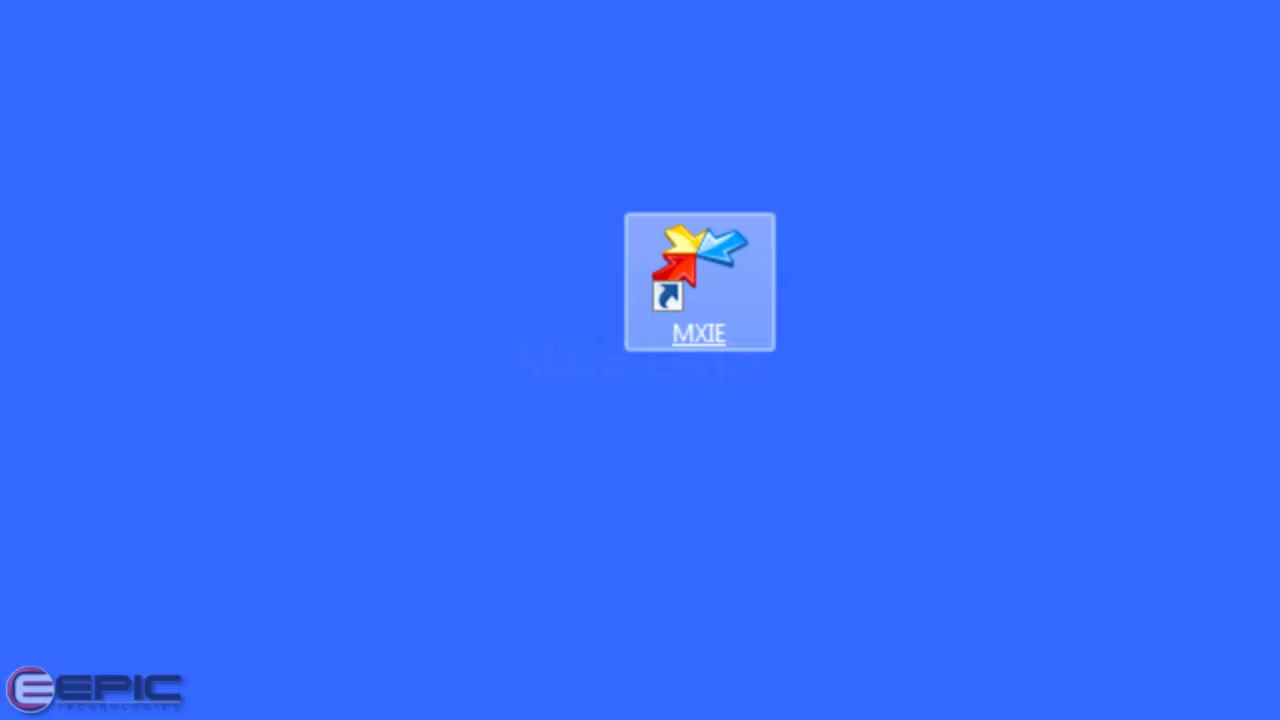
double_click(708, 264)
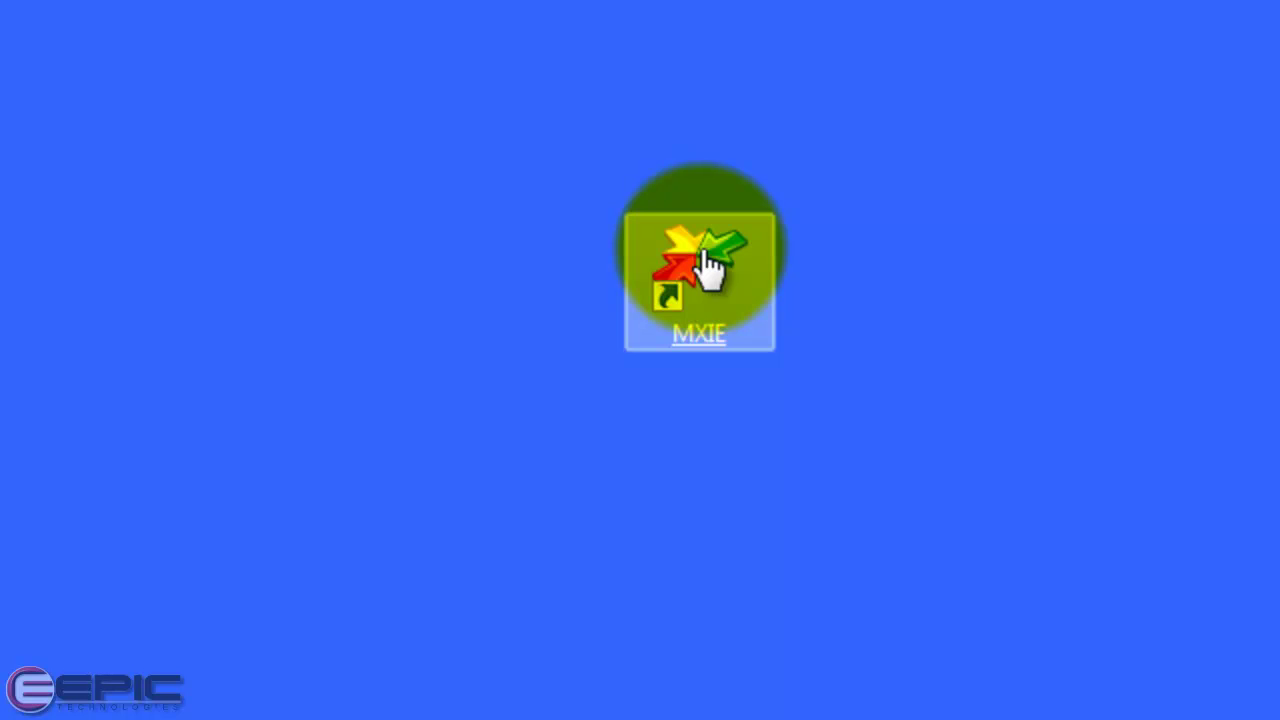
double_click(762, 285)
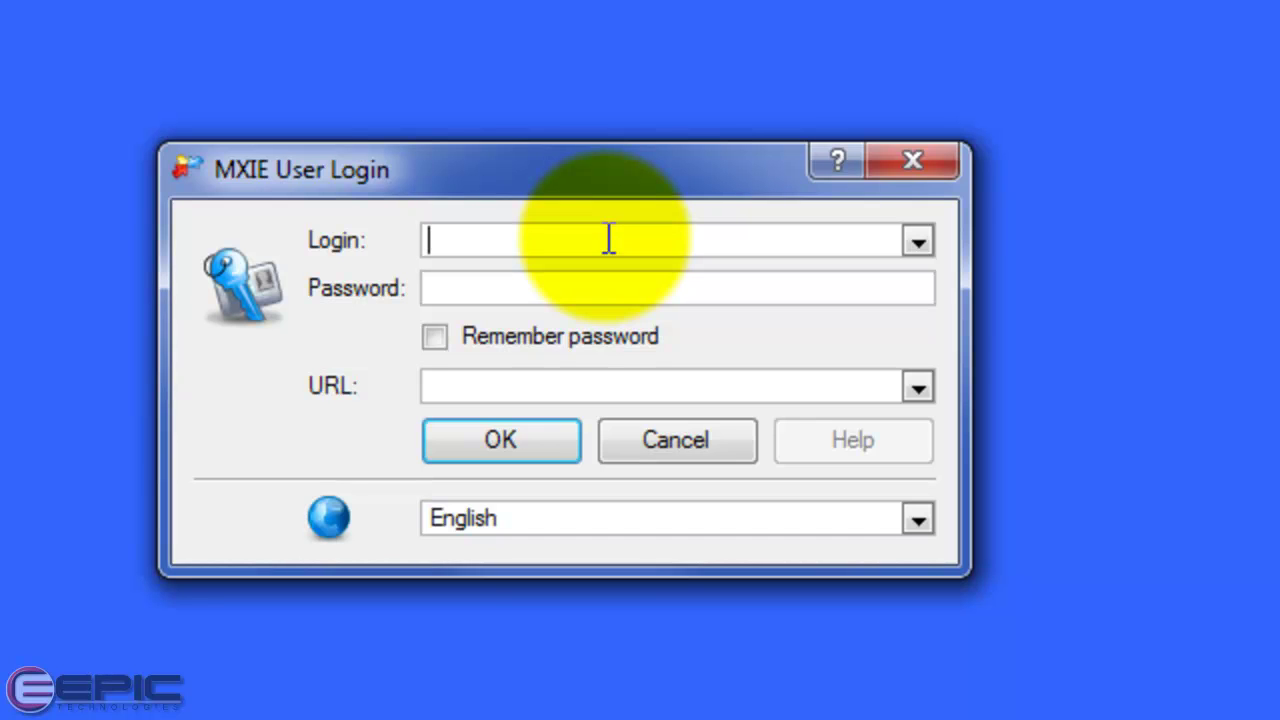
Enter the user's login name and password, tick Remember password, and type server URL 192.168.1.200
type("JDoe")
key("Tab")
type("pass")
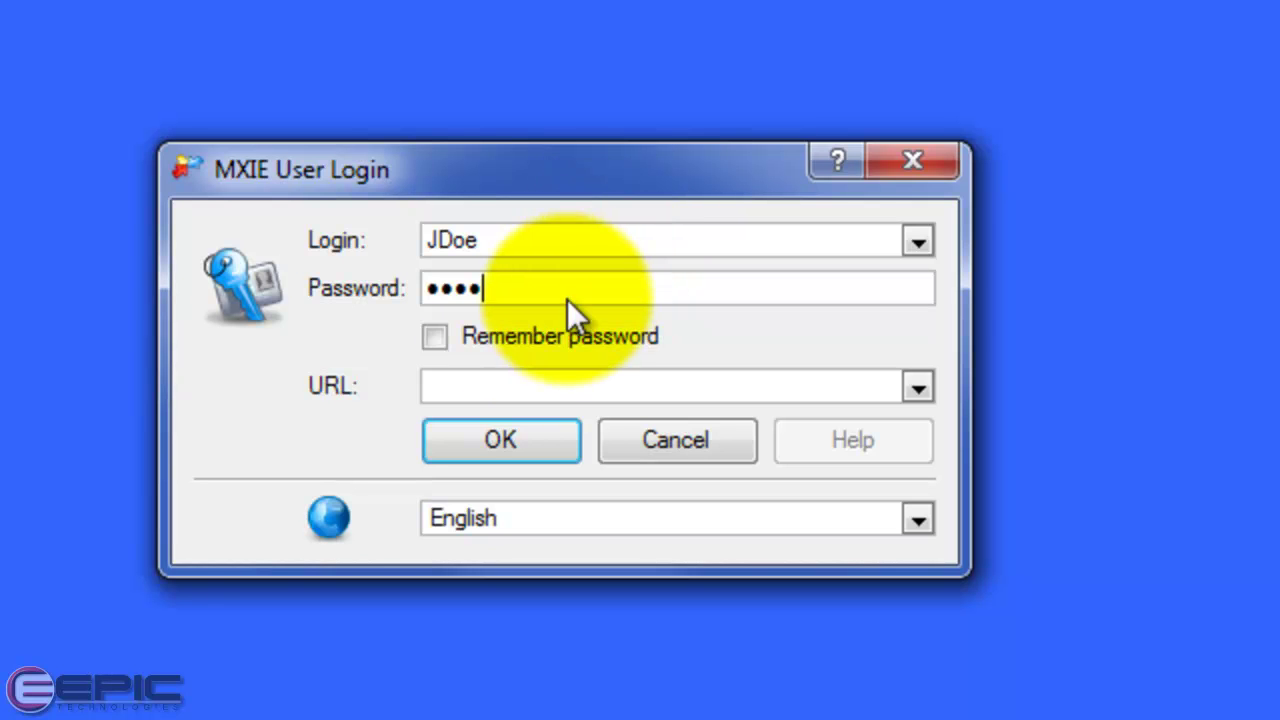
left_click(433, 340)
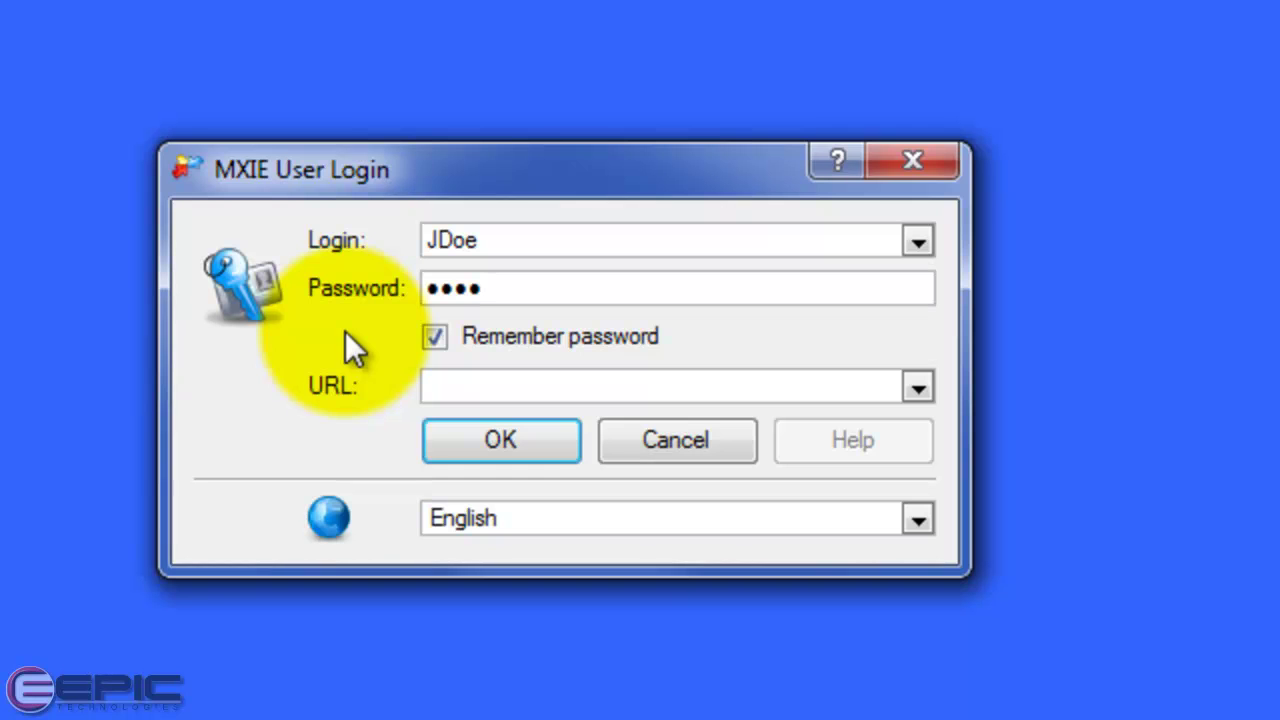
left_click(459, 389)
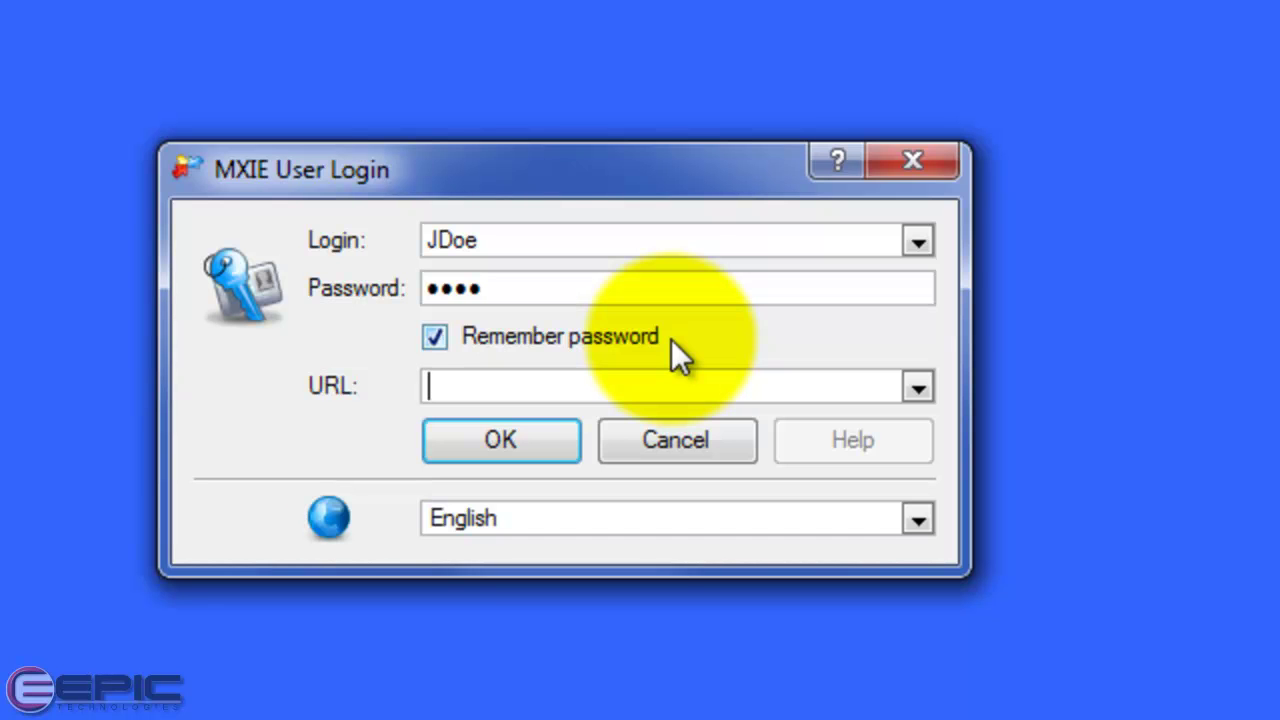
type("192.168")
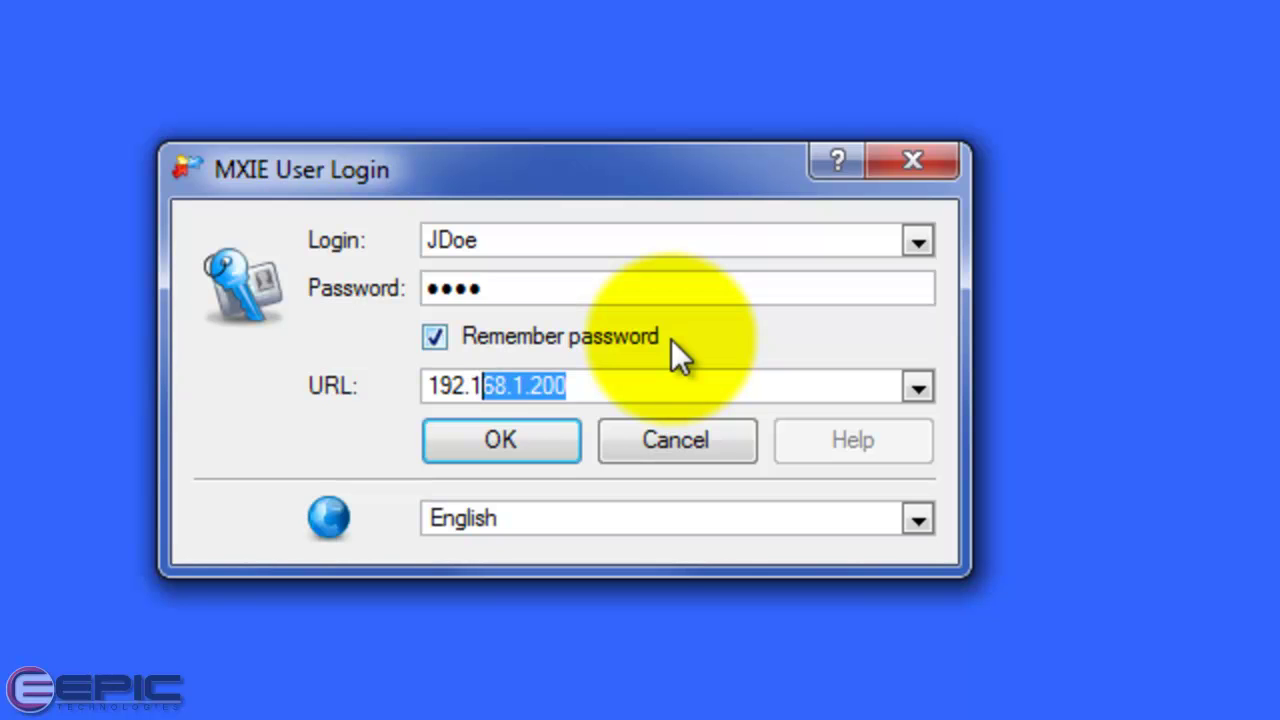
type(".1.200")
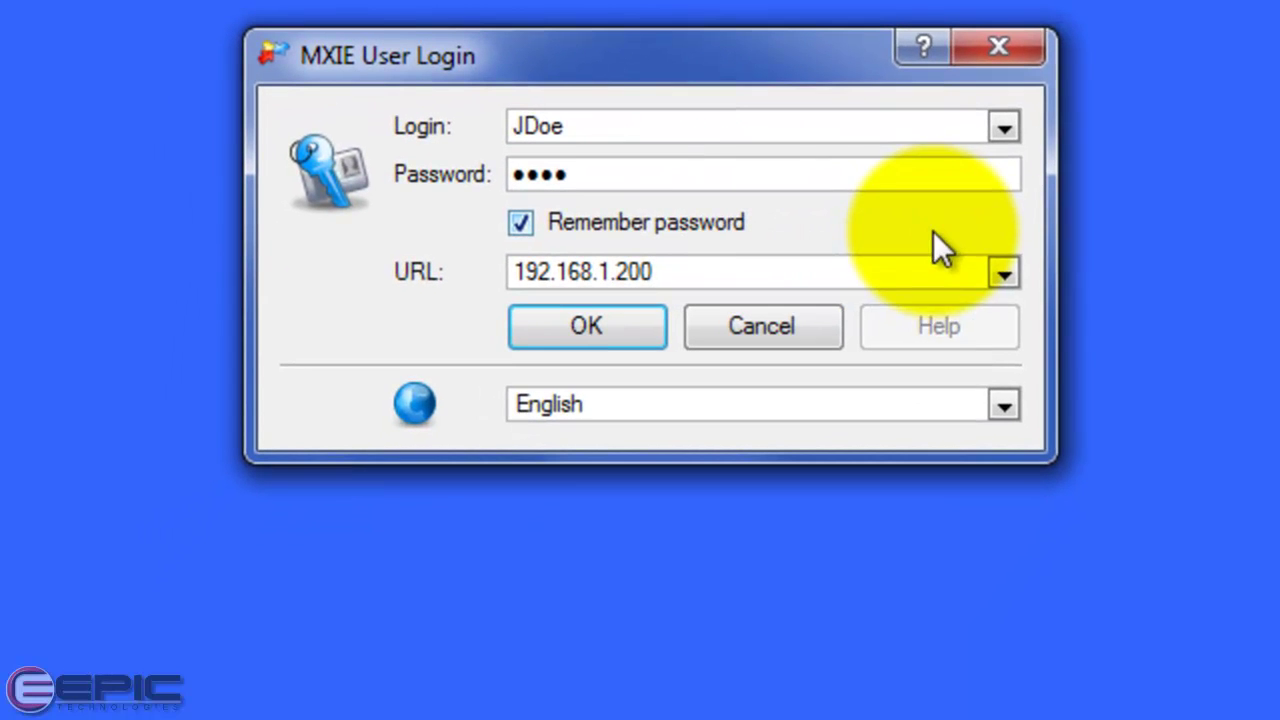
Keep English as the interface language and submit the login
left_click(1003, 404)
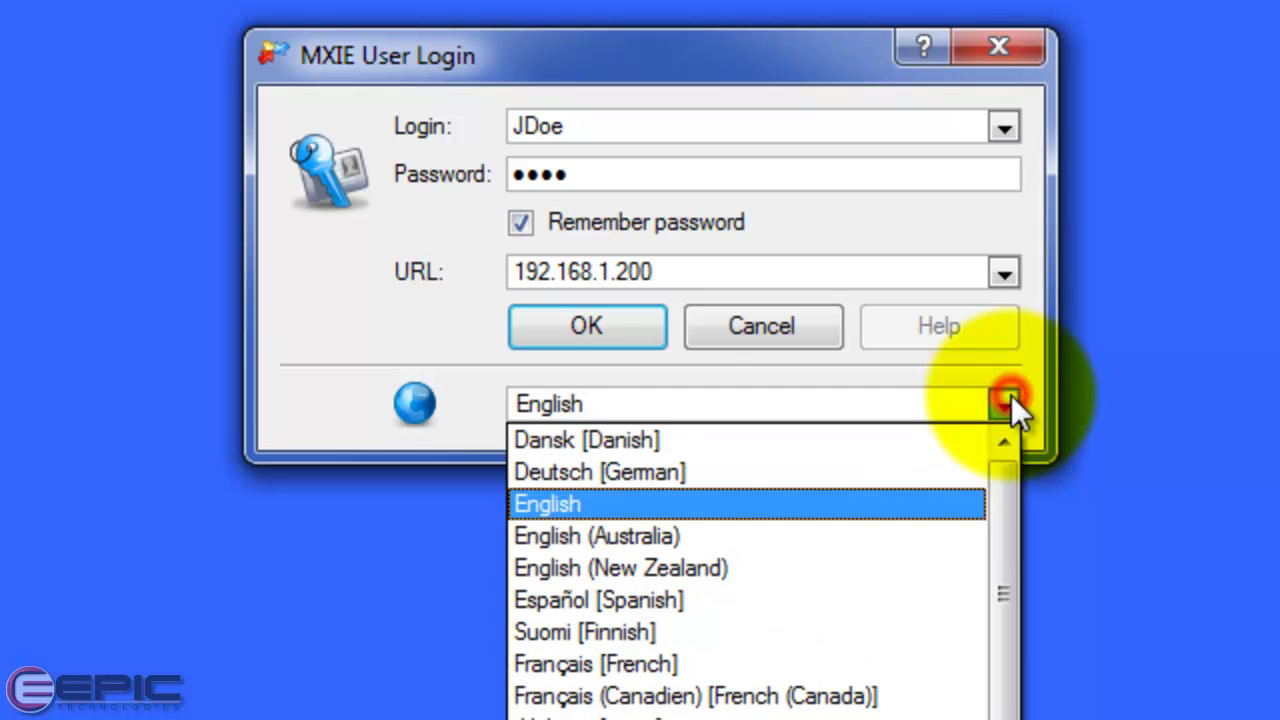
mouse_move(1015, 489)
left_mouse_down()
mouse_move(1011, 668)
mouse_move(1013, 483)
left_mouse_up()
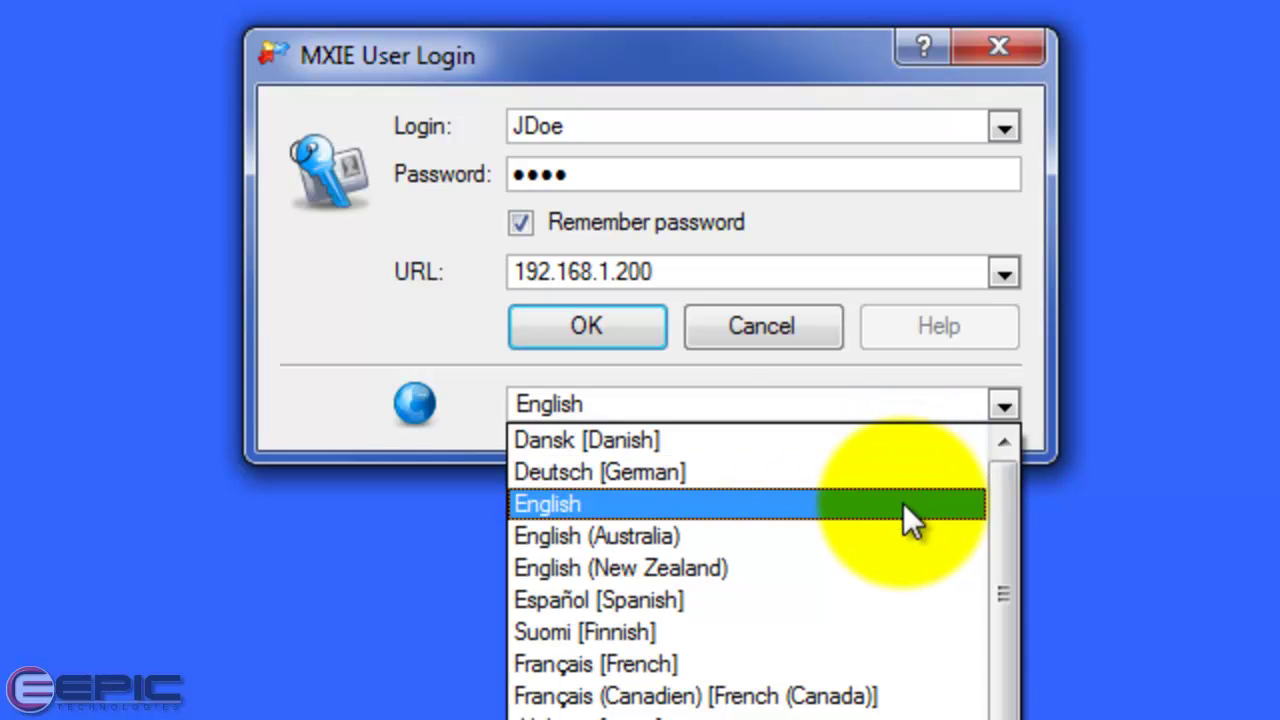
left_click(903, 504)
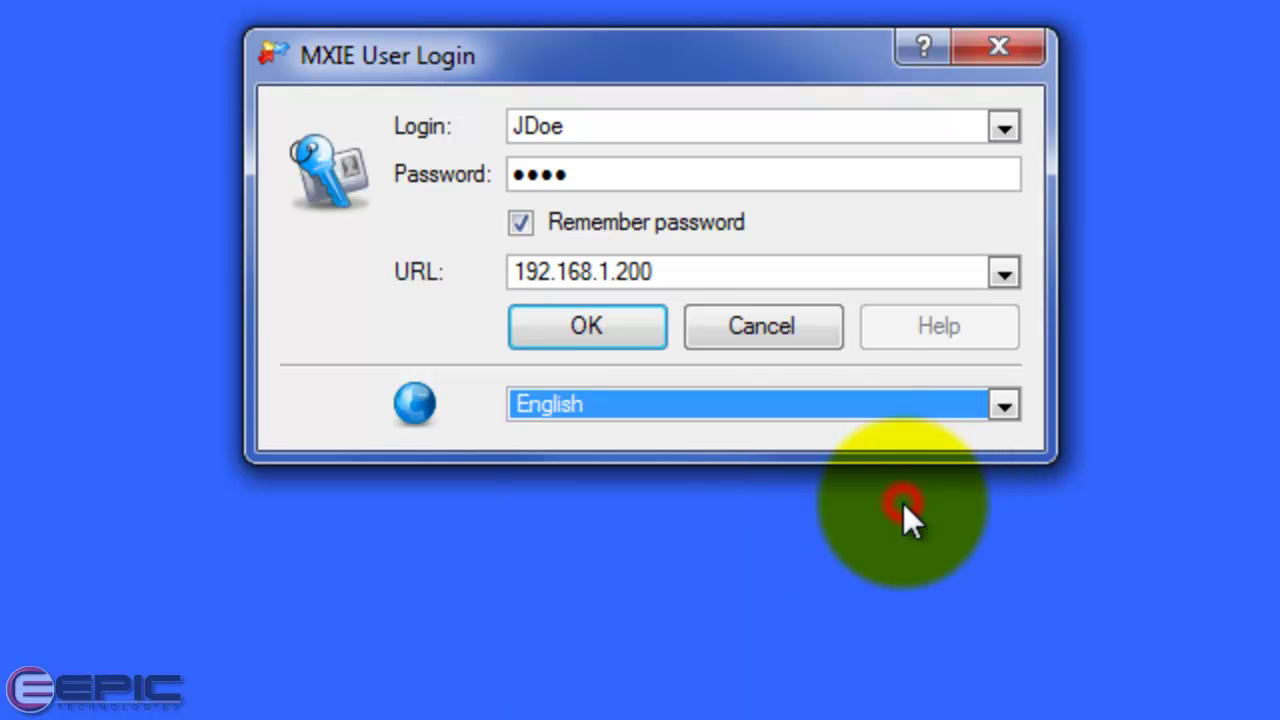
left_click(645, 325)
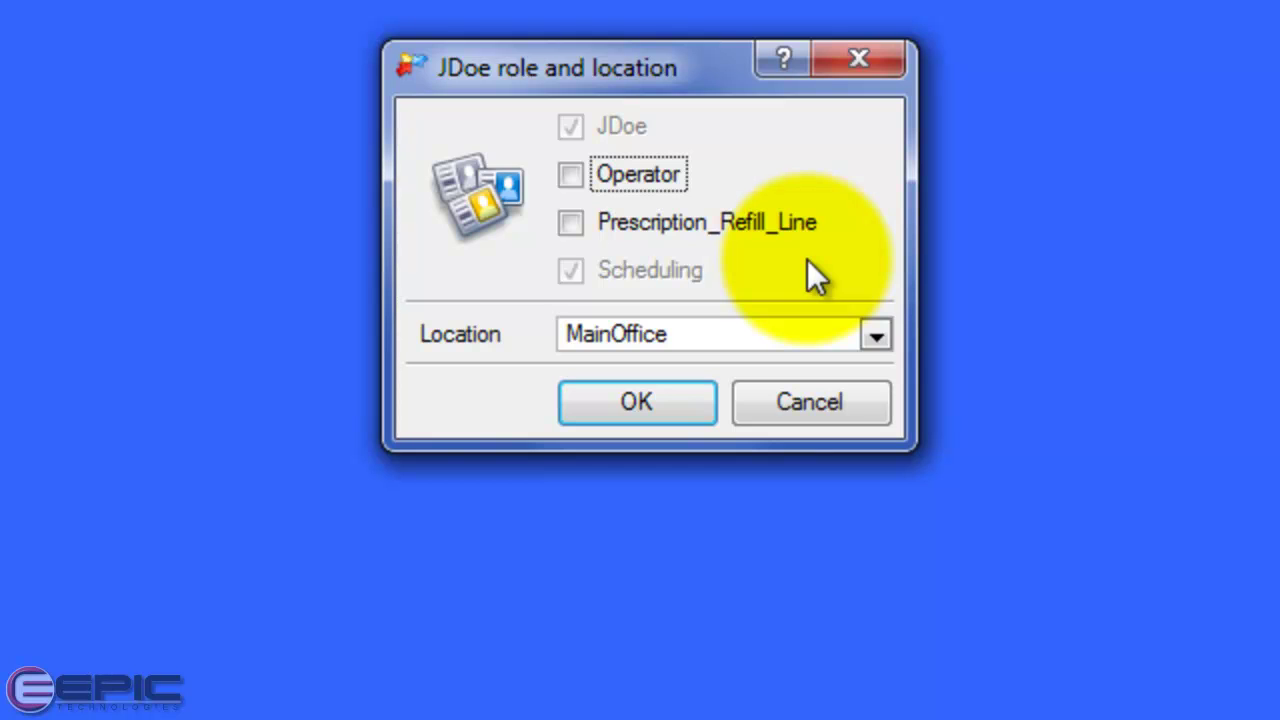
Keep MainOffice as the login location and confirm the Scheduling role to finish signing in
left_click(877, 337)
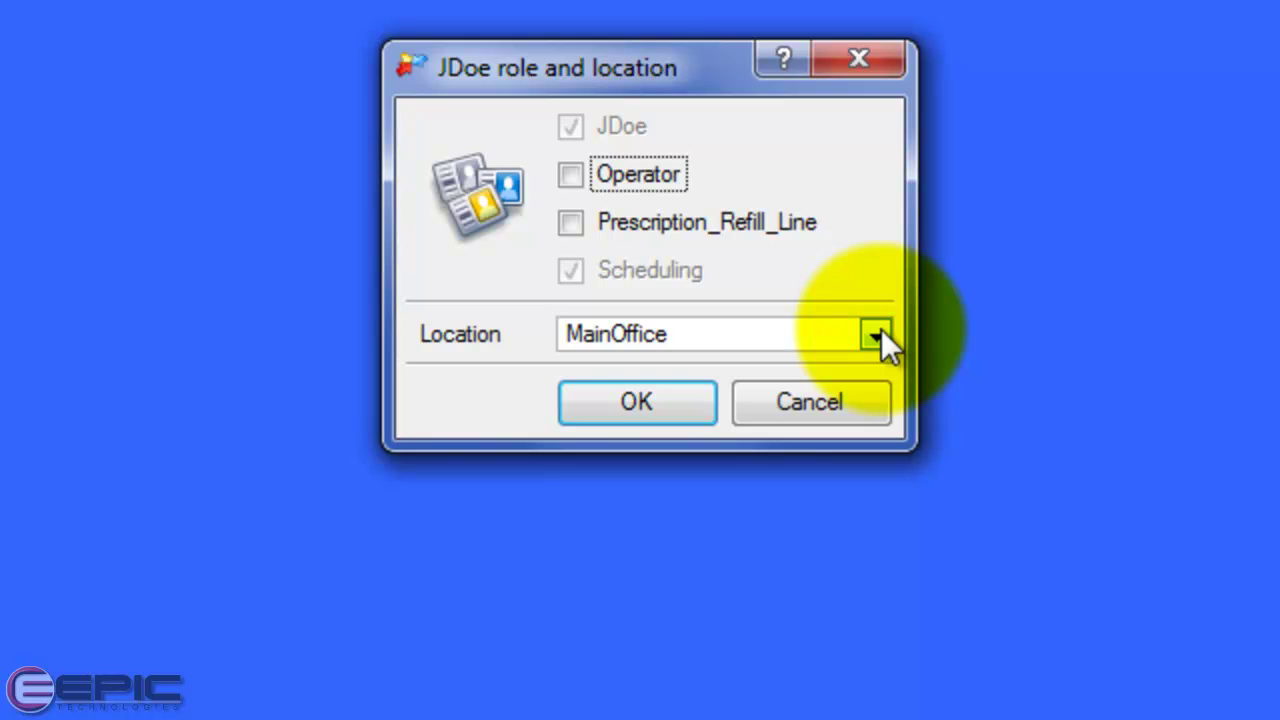
left_click(877, 337)
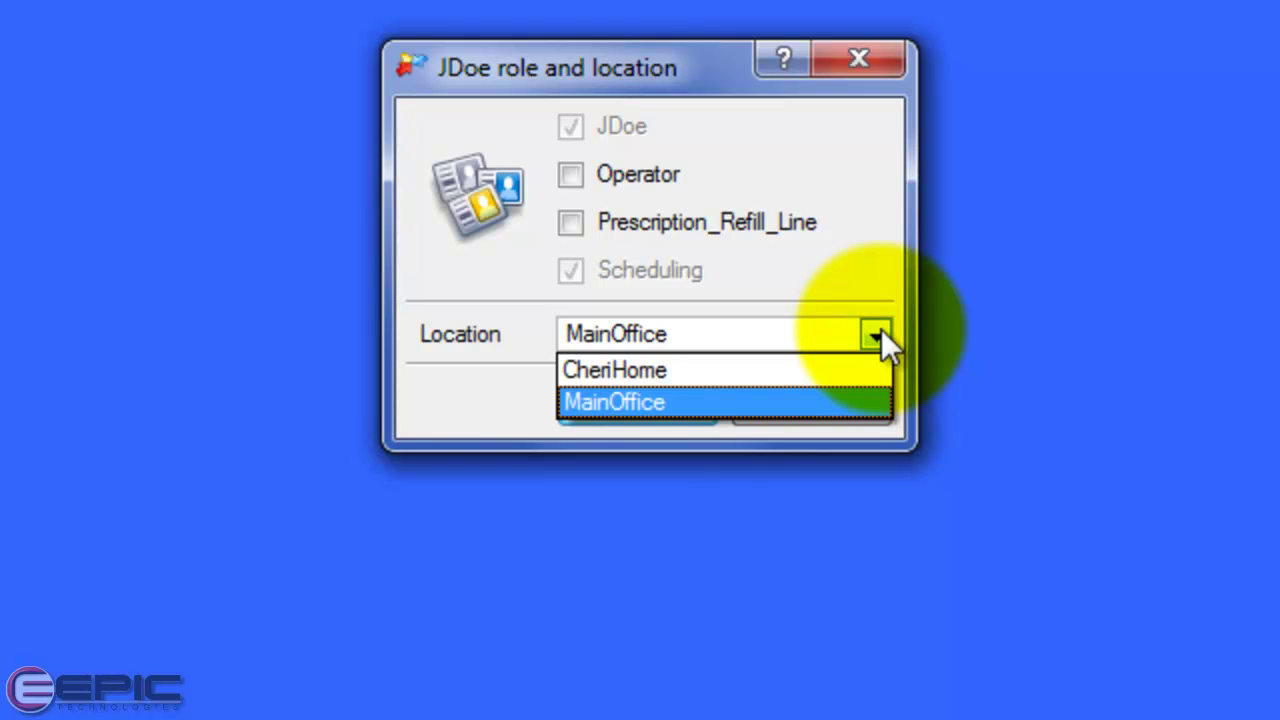
left_click(875, 275)
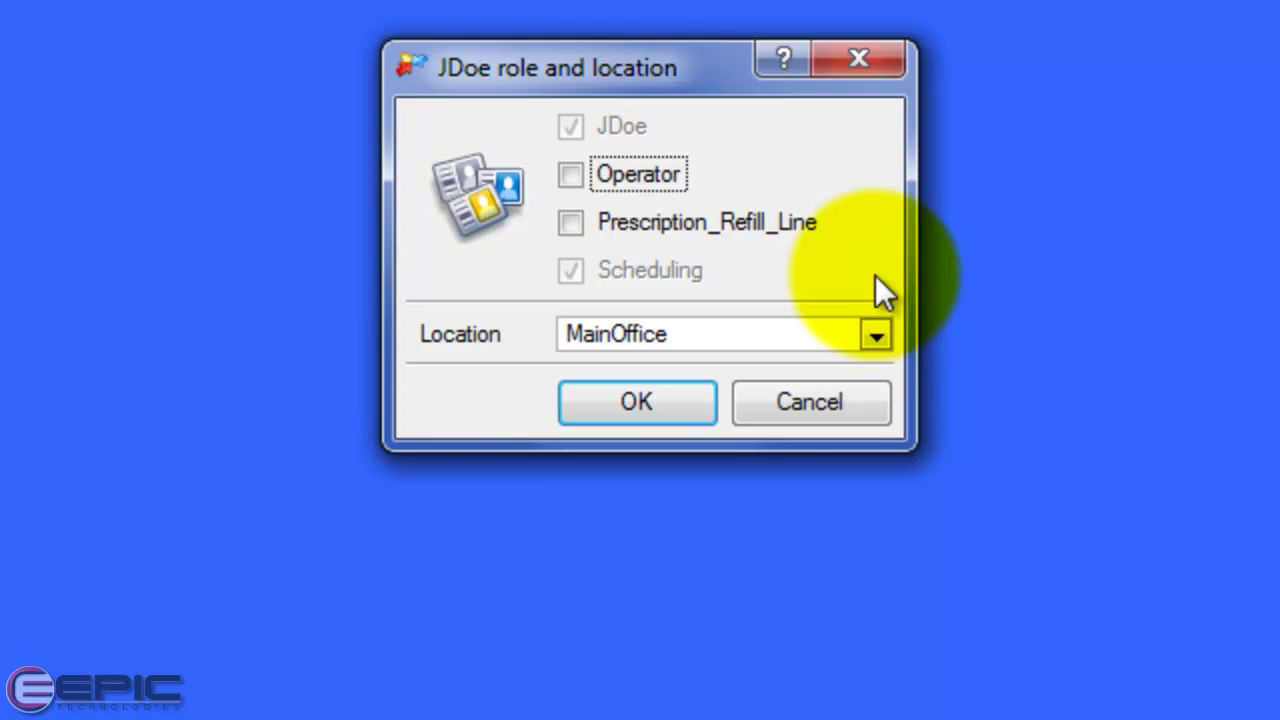
left_click(880, 330)
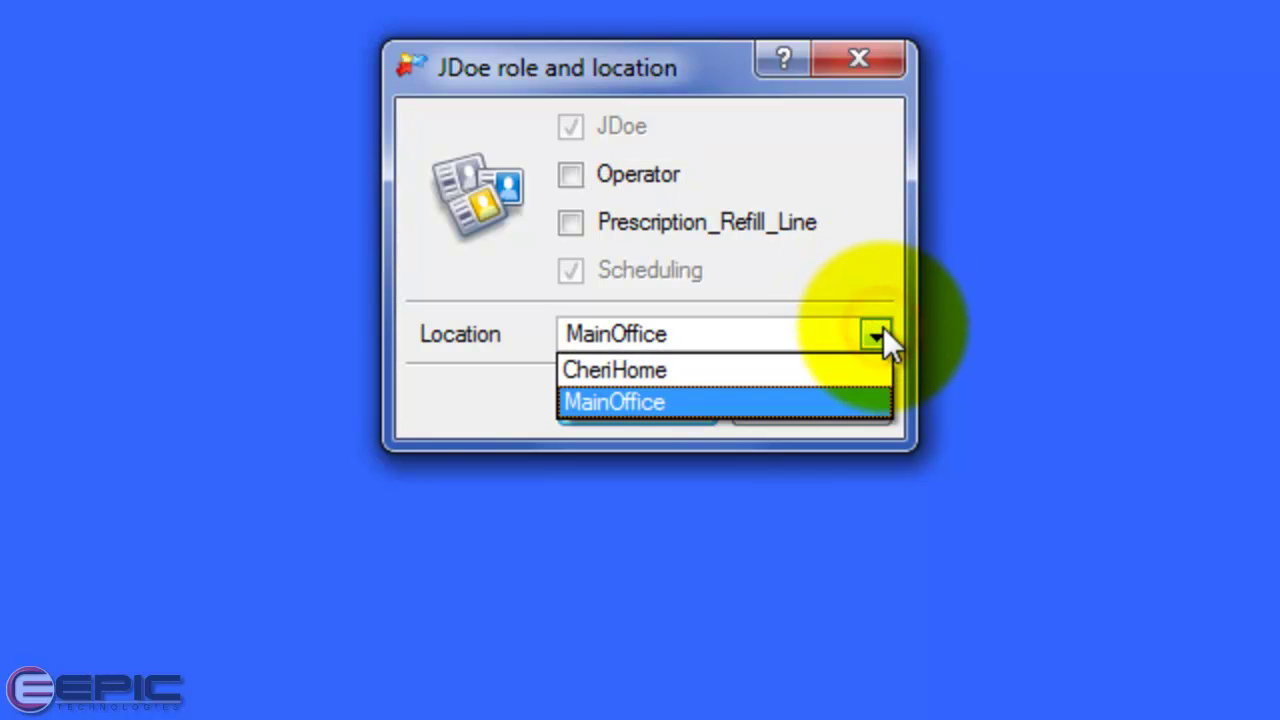
left_click(881, 285)
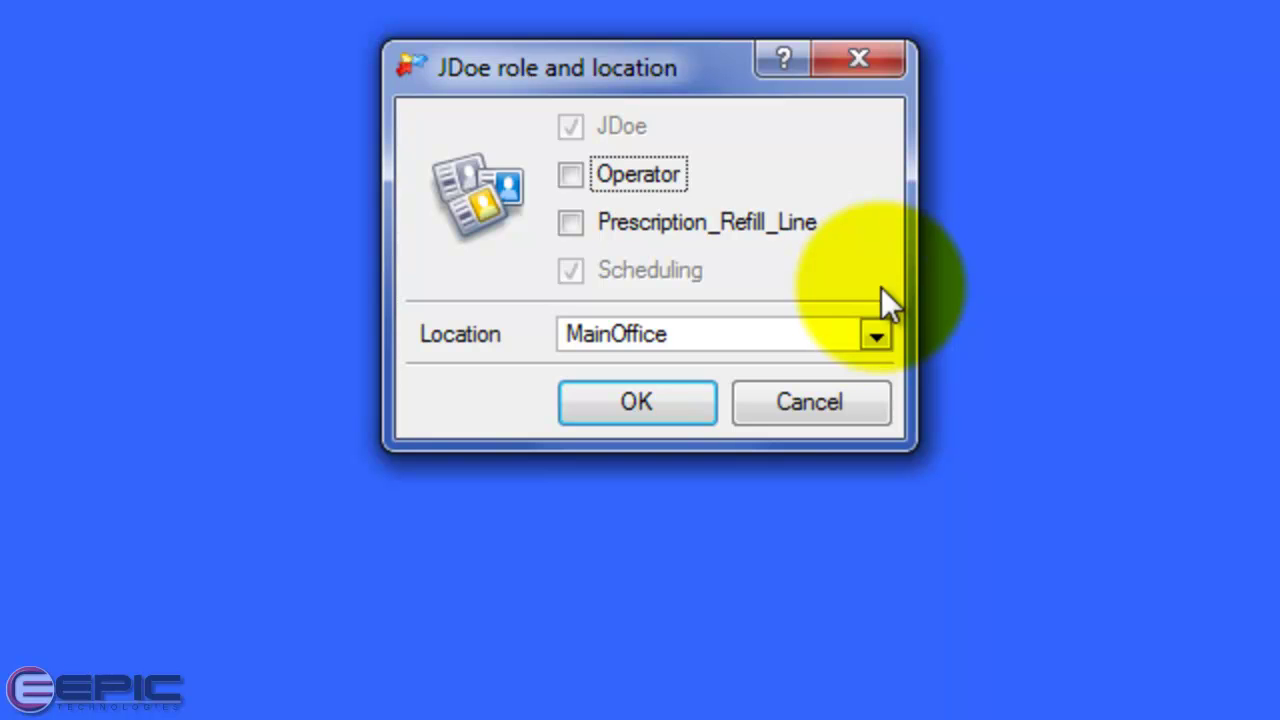
left_click(648, 391)
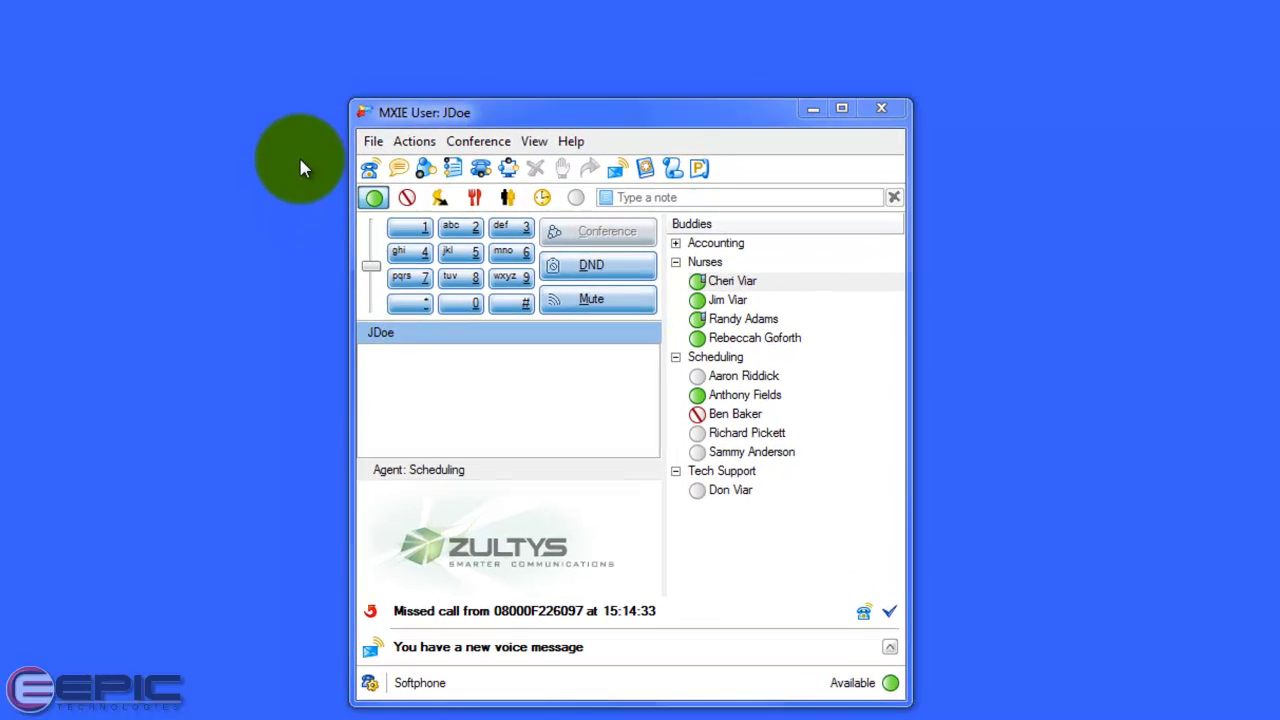
Open the File menu in the MXIE main window
left_click(388, 55)
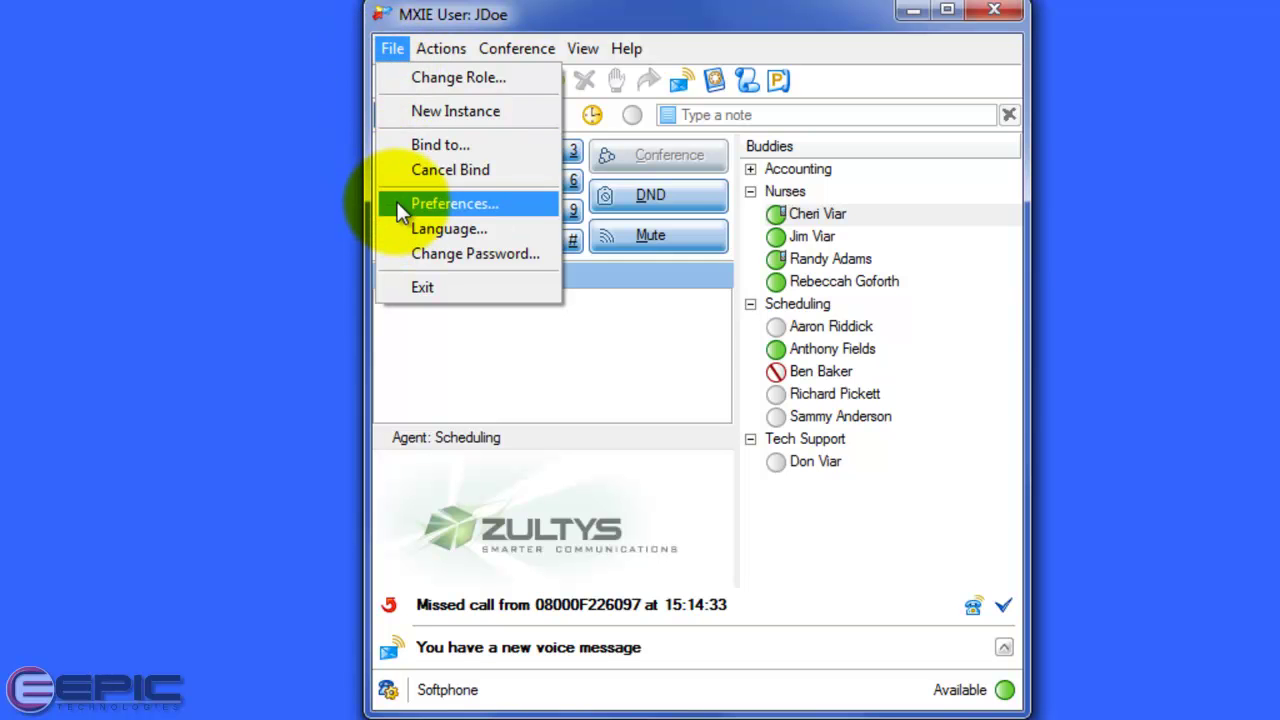
Open File > Preferences and show the Application settings page
left_click(333, 240)
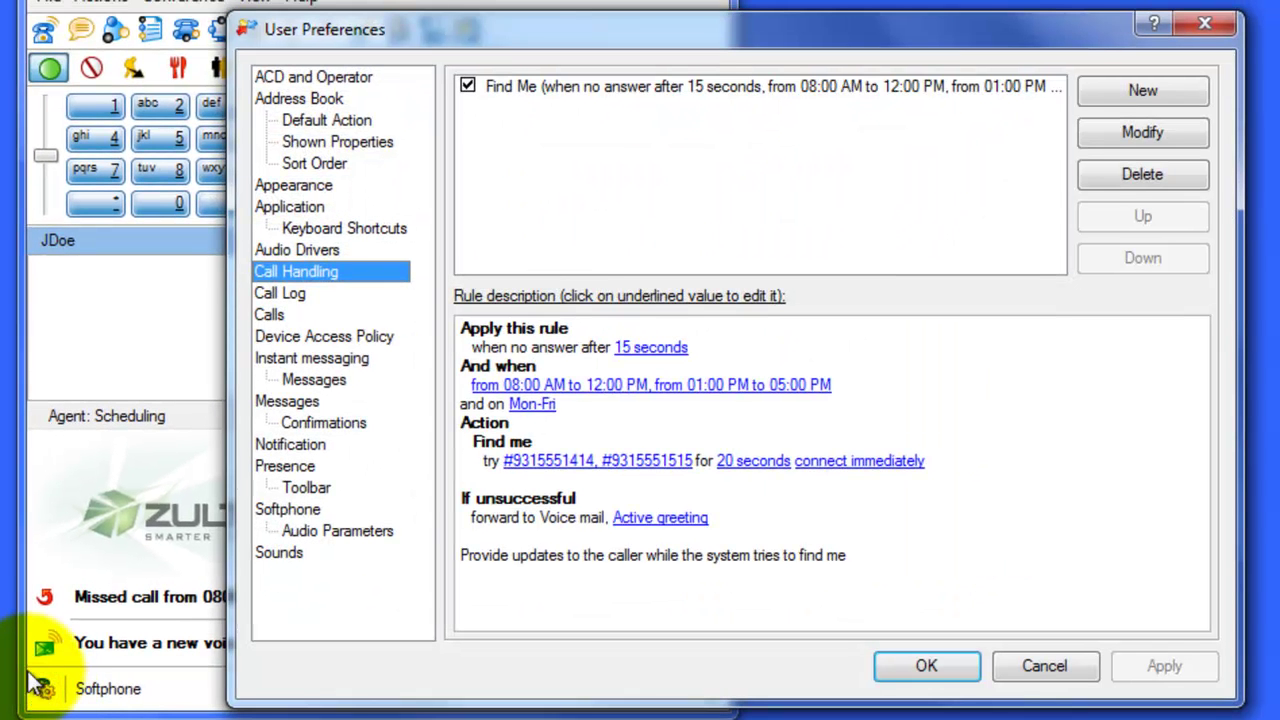
left_click(281, 204)
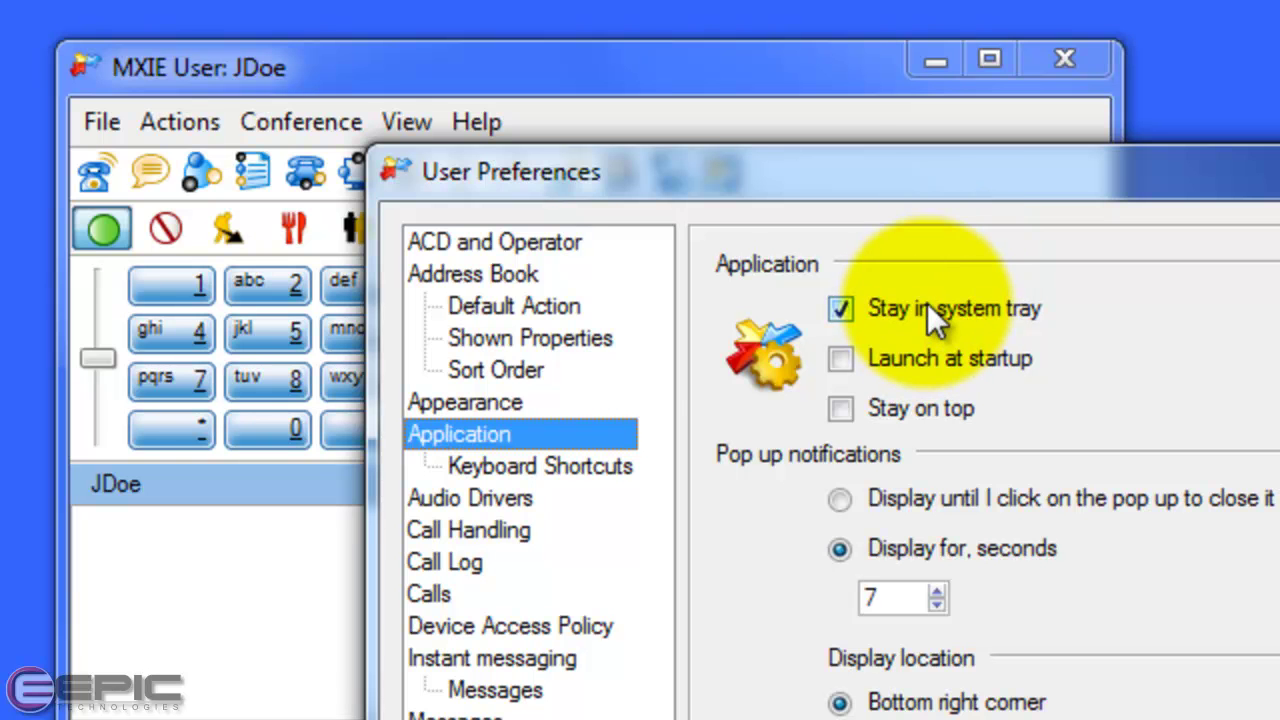
left_click(103, 124)
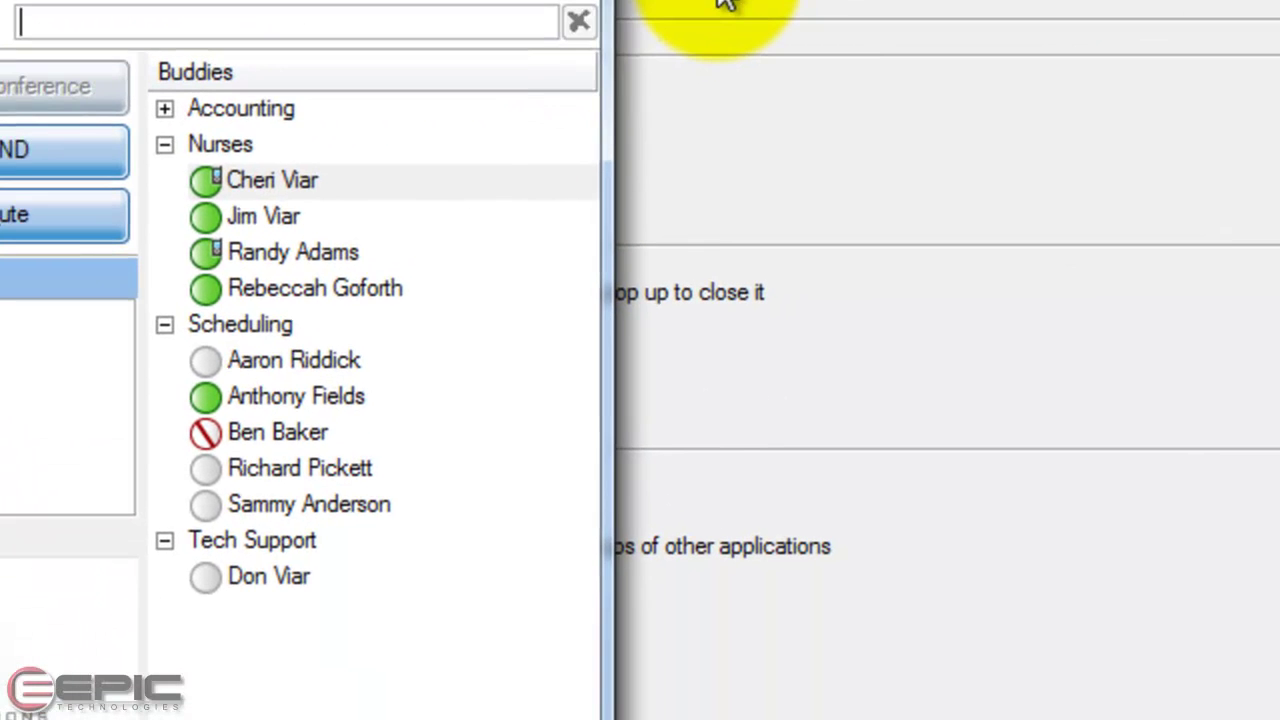
left_click(1233, 208)
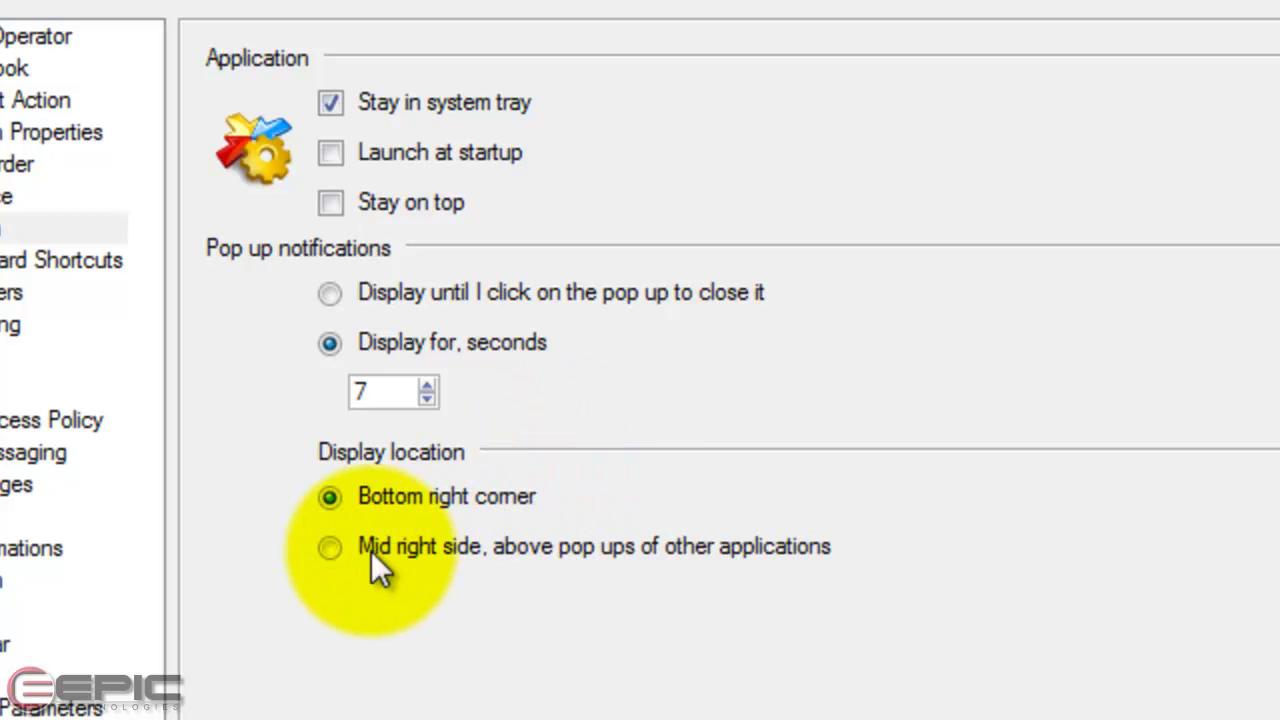
left_click(330, 550)
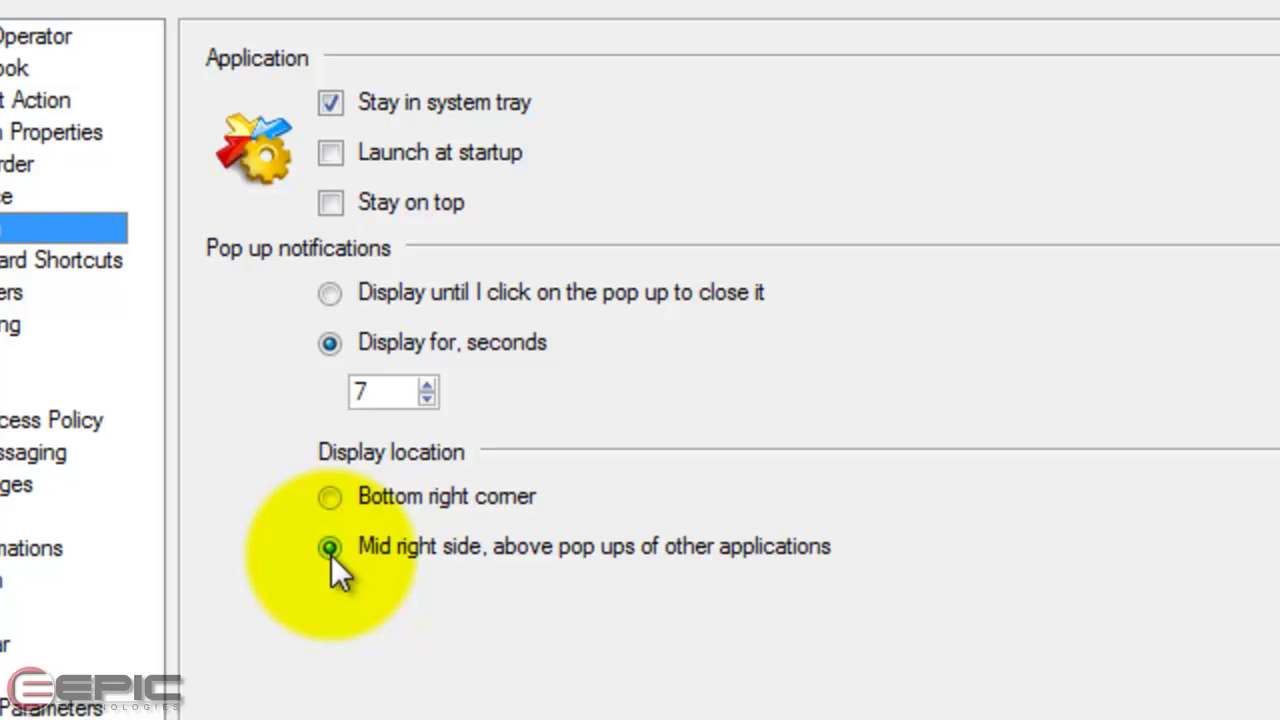
left_click(330, 497)
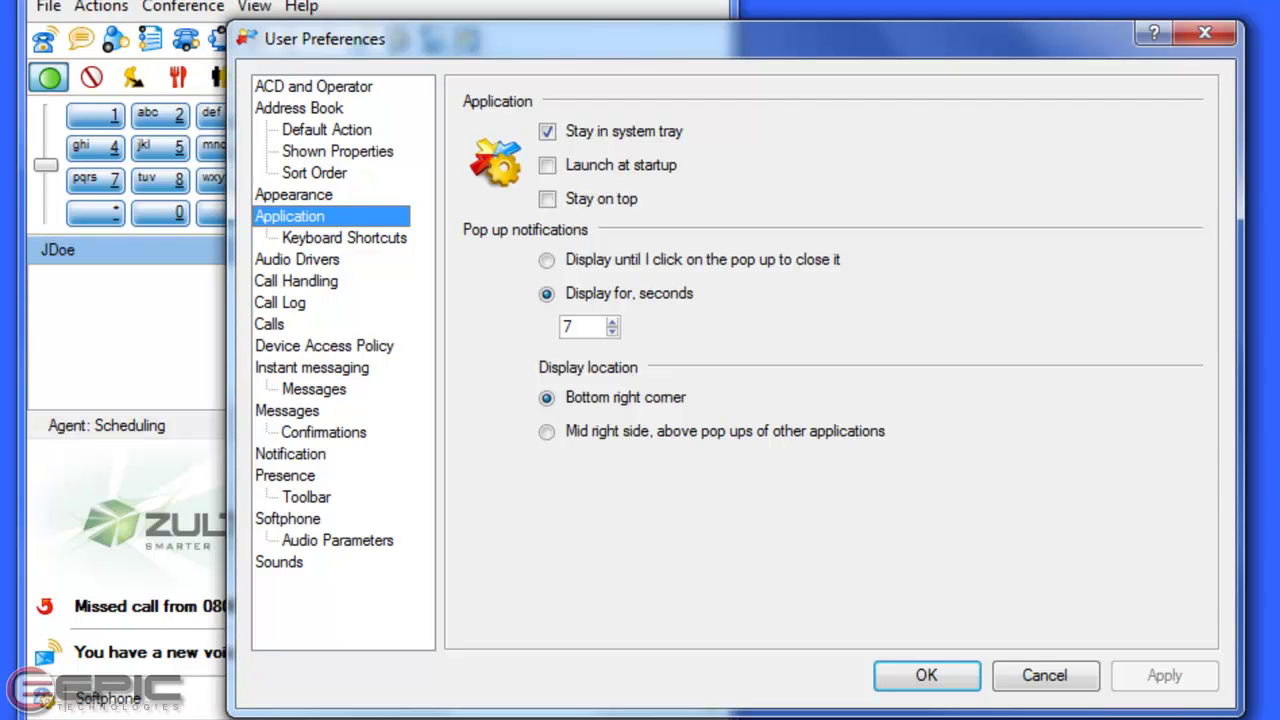
Show the Sounds preferences, test the volume slider back to High, and toggle 'On receipt of IM' off and on
left_click(276, 560)
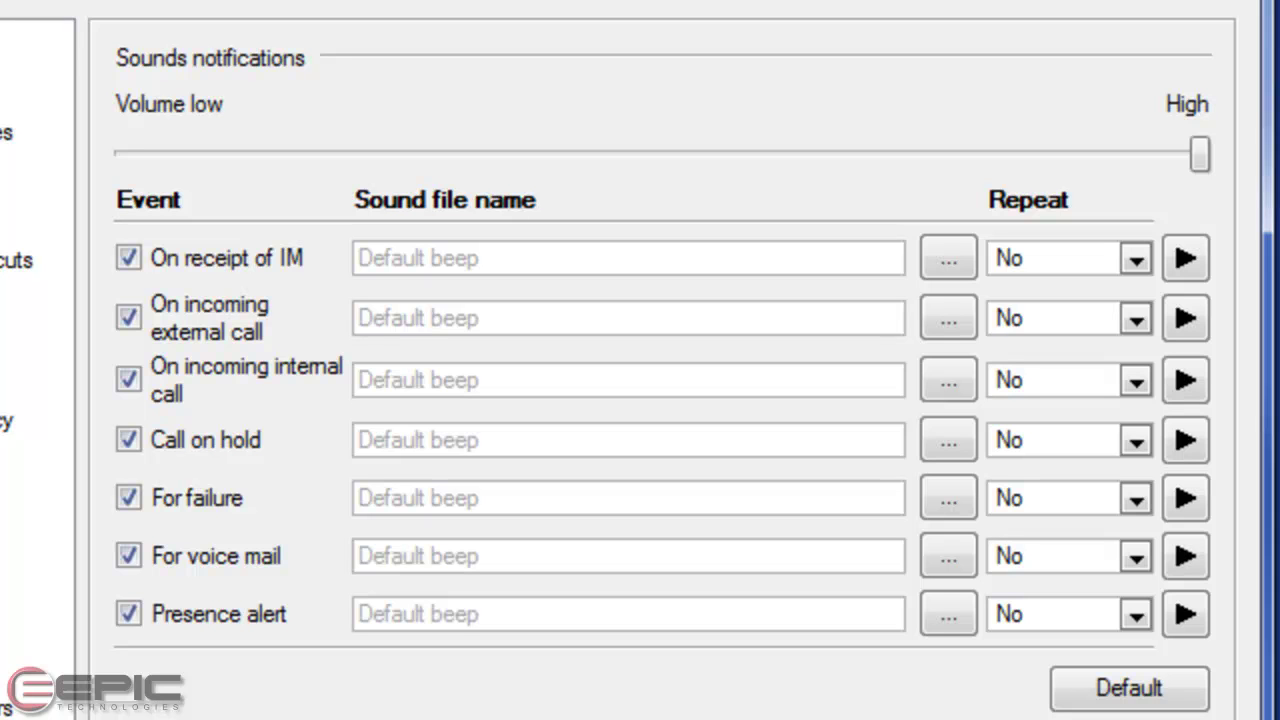
left_click_drag(1197, 159, 643, 201)
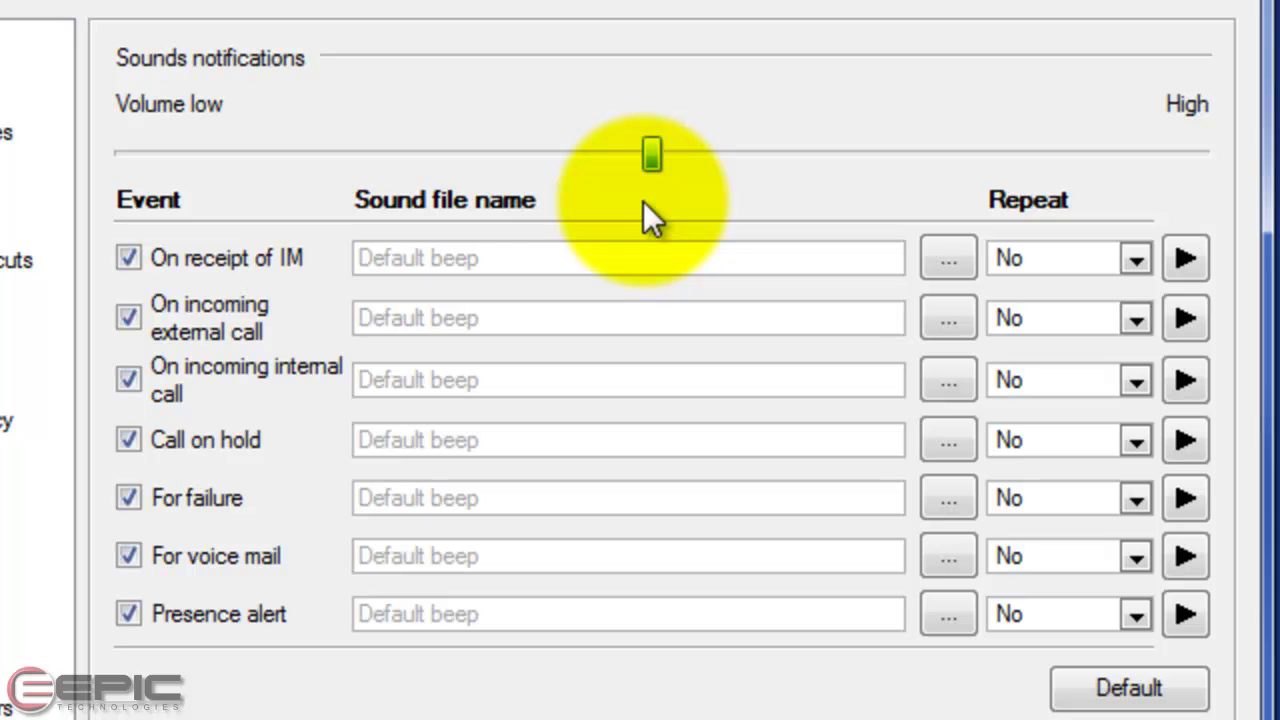
left_click_drag(647, 201, 1215, 167)
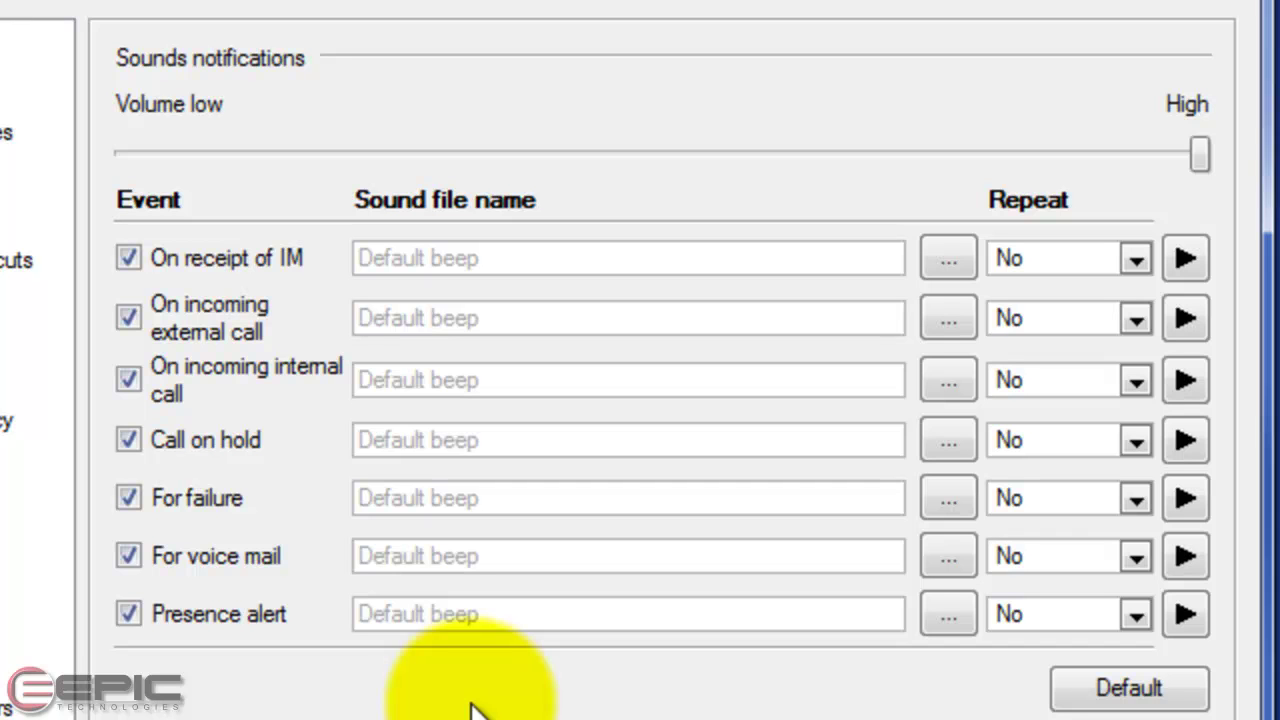
left_click(128, 261)
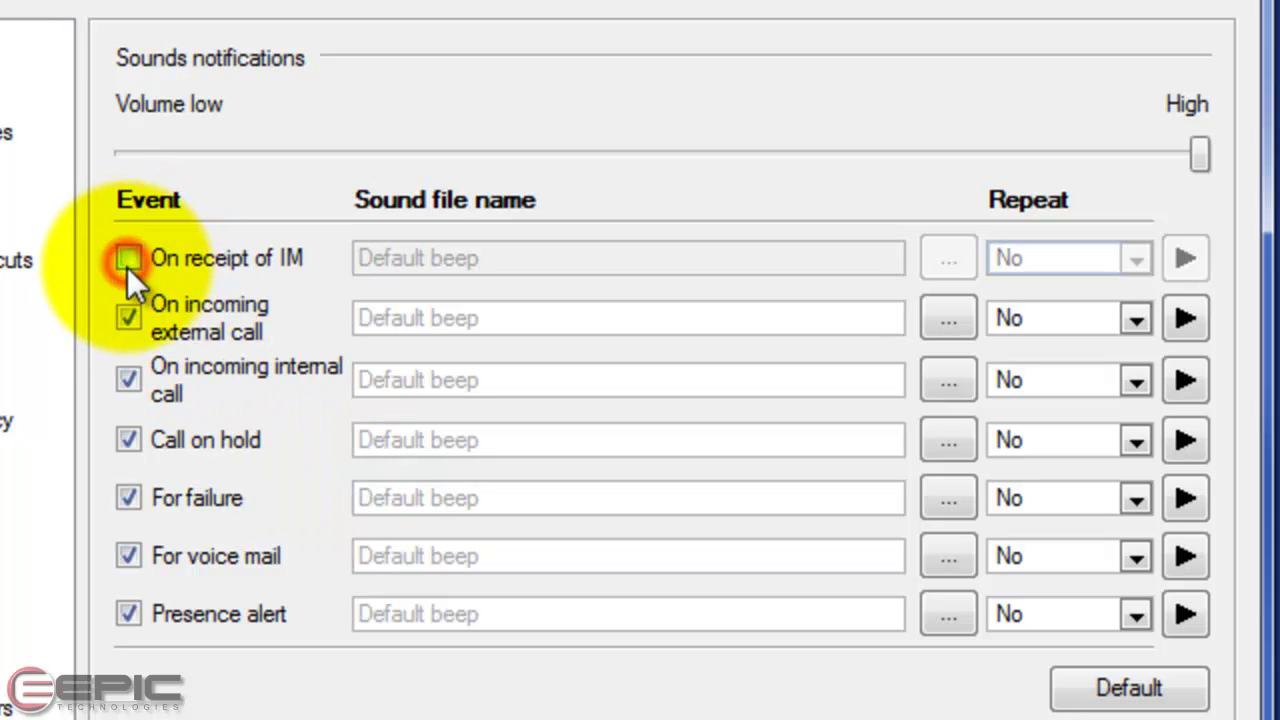
left_click(129, 257)
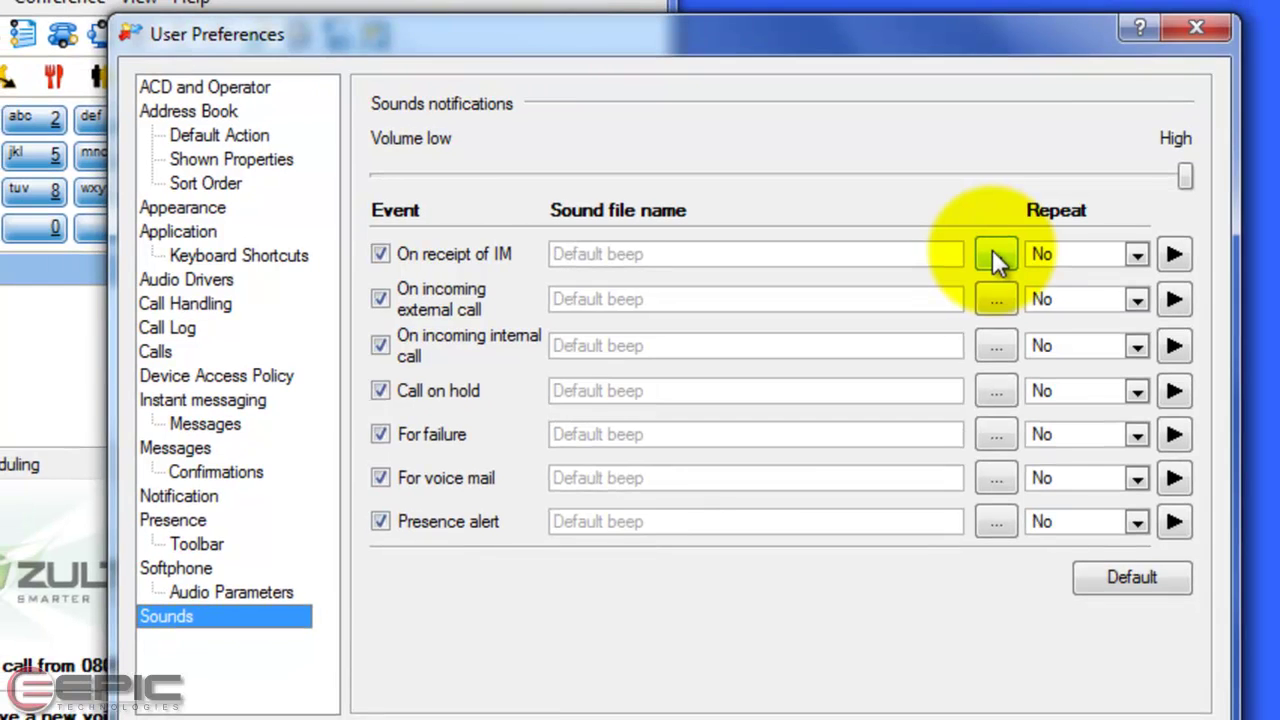
Set the Call on hold sound to repeat every 1 minute, leaving the IM sound's repeat at No
left_click(992, 257)
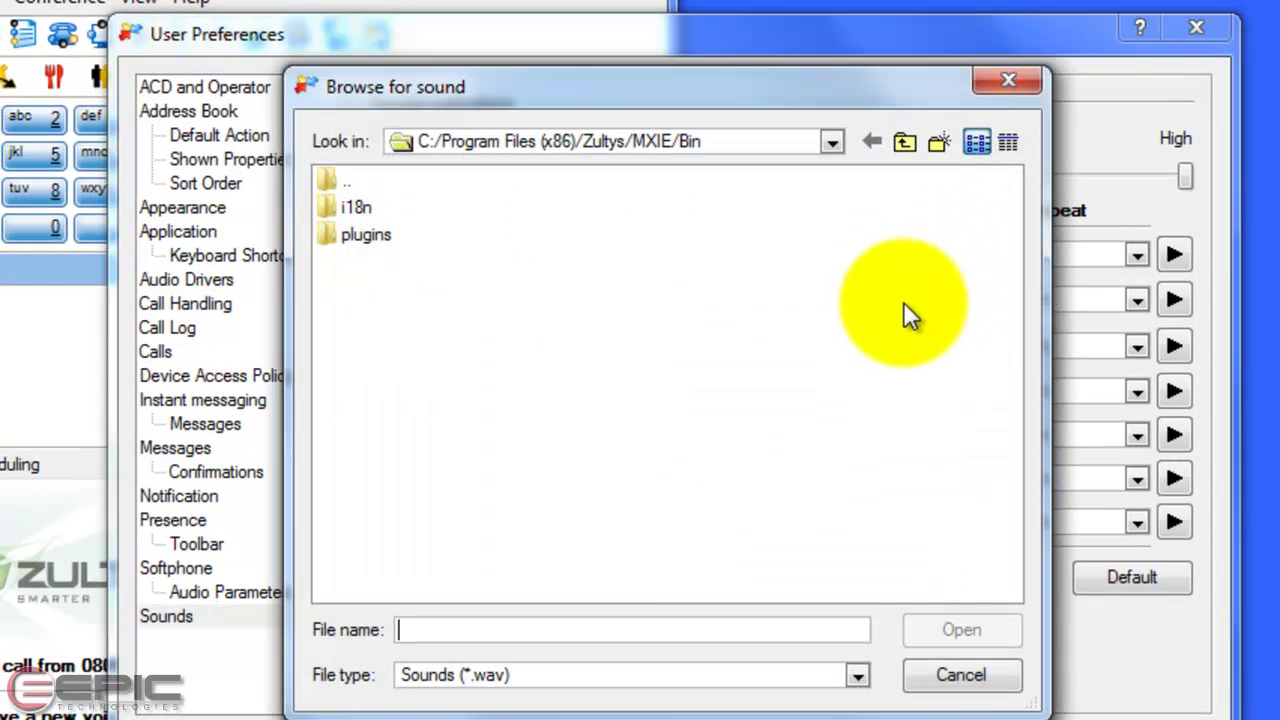
left_click(985, 675)
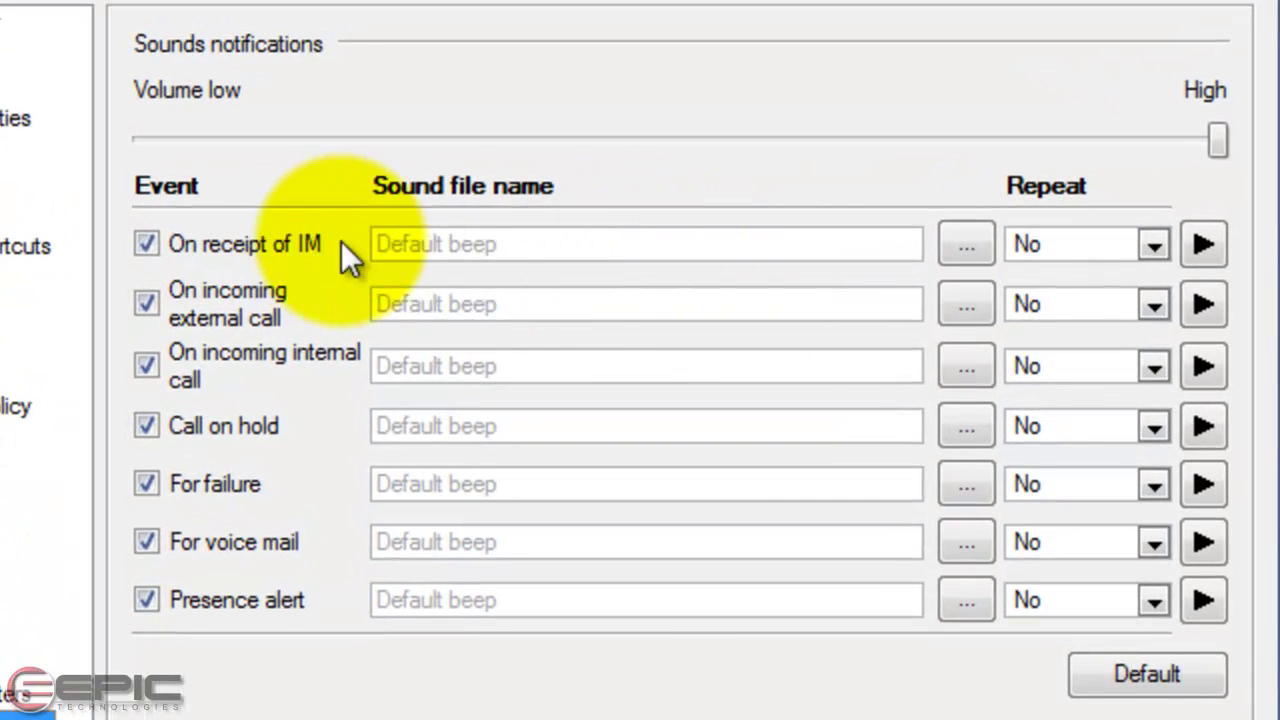
left_click(1158, 245)
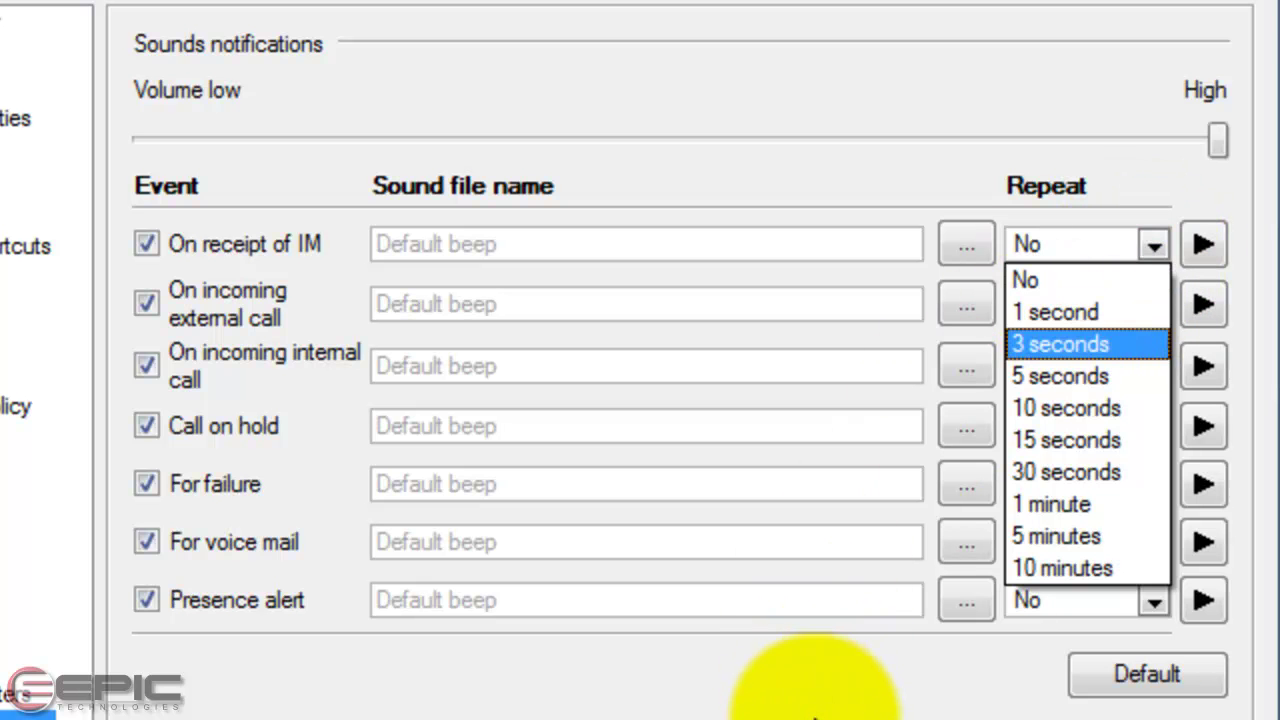
left_click(815, 712)
left_click(1154, 426)
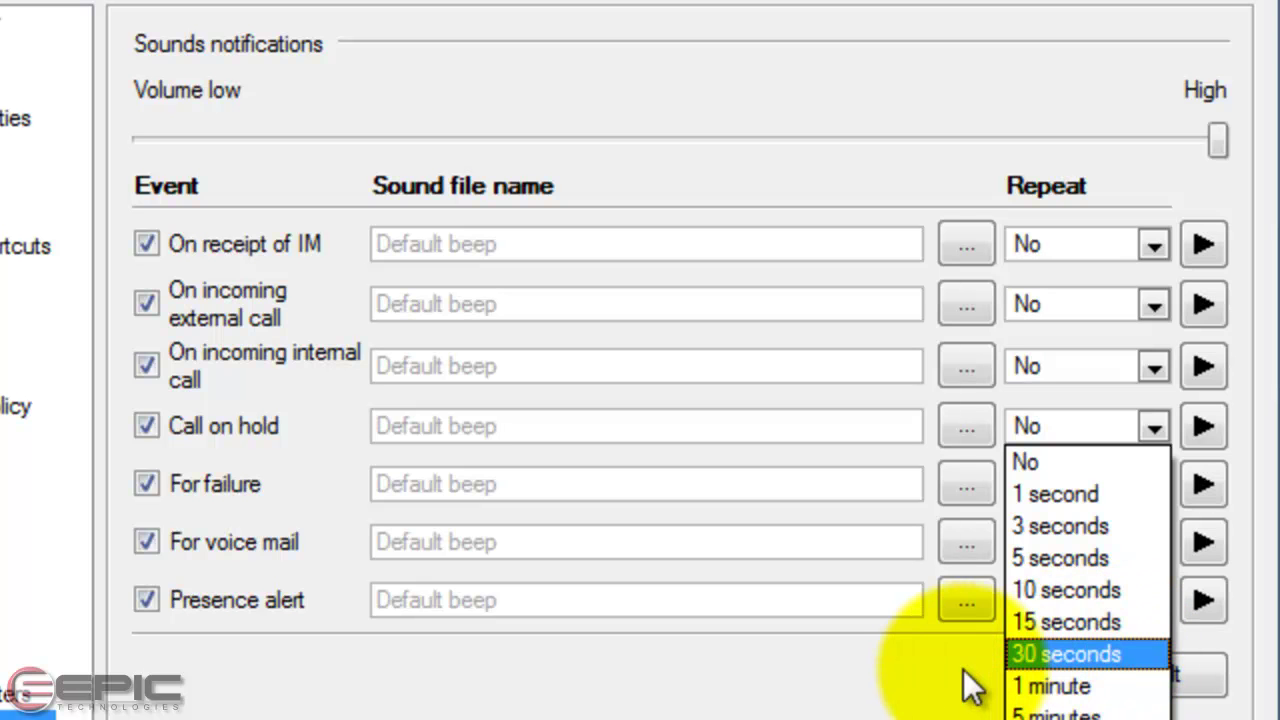
left_click(1075, 686)
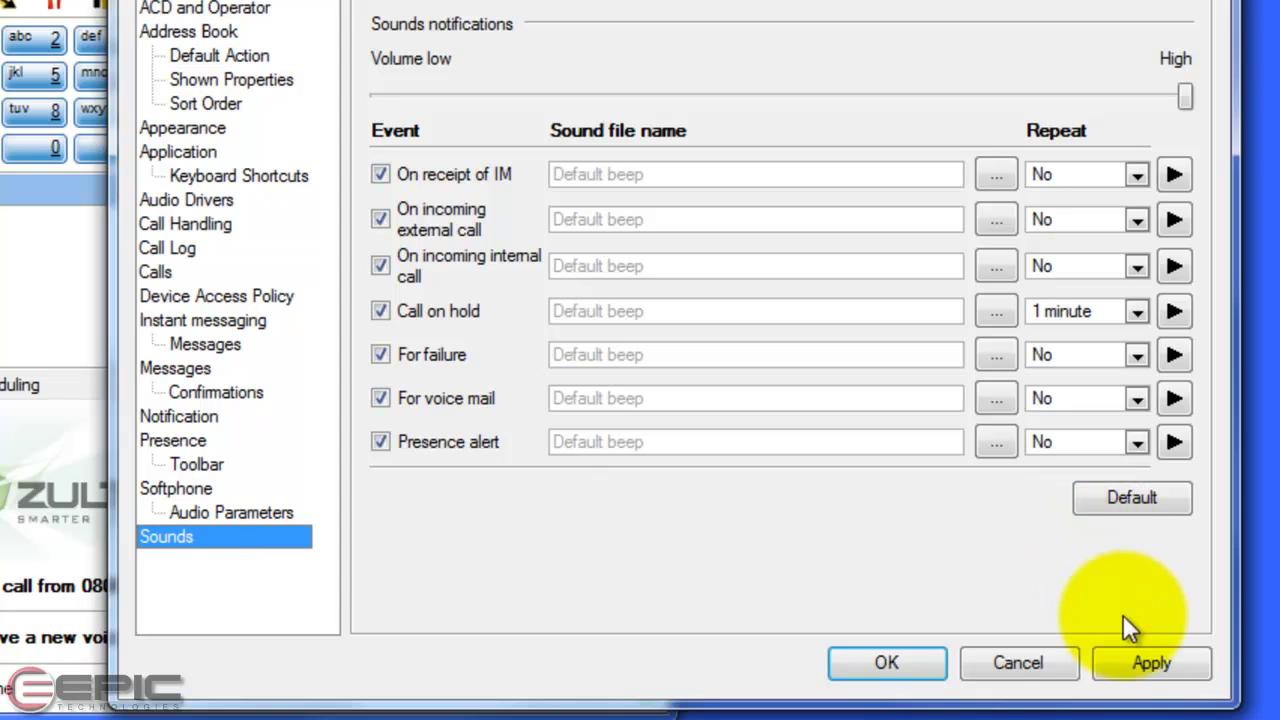
Apply the Sounds settings: all seven events on Default beep at High volume, Call on hold repeating every minute
left_click(1152, 680)
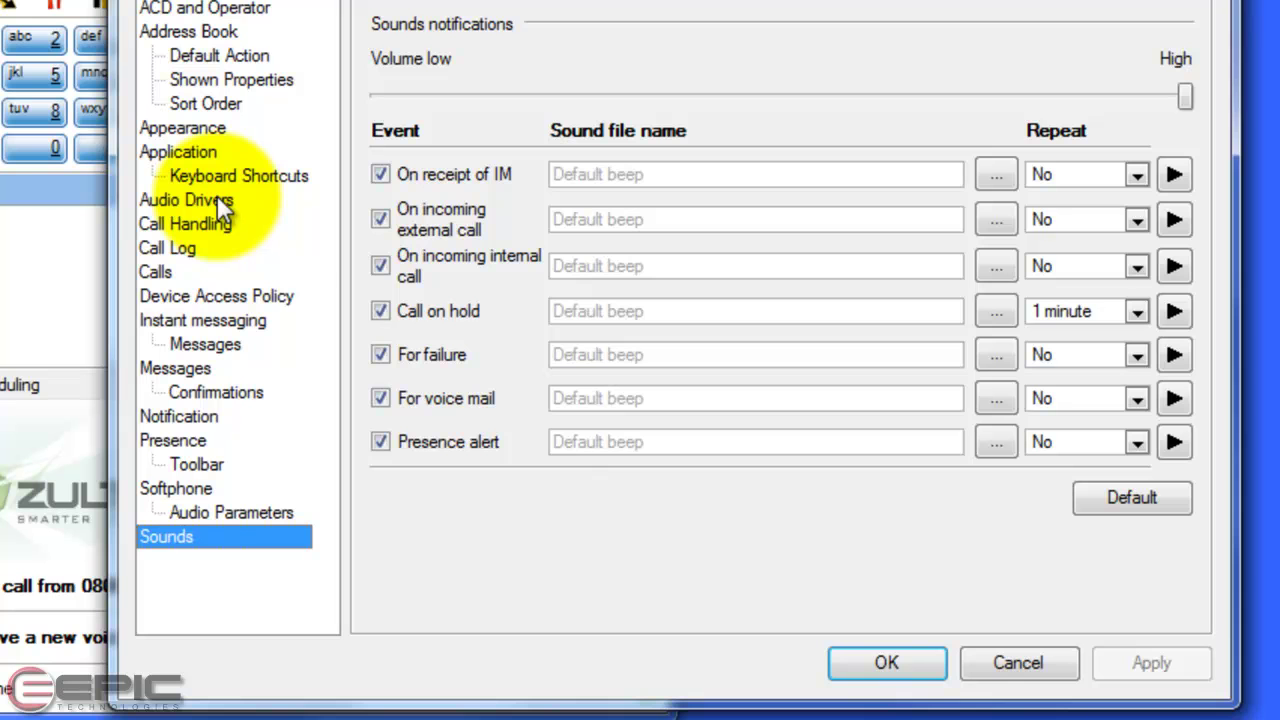
Set voice mail playback and recording to the CS50/CS60-USB Headset, then apply and close User Preferences
left_click(161, 199)
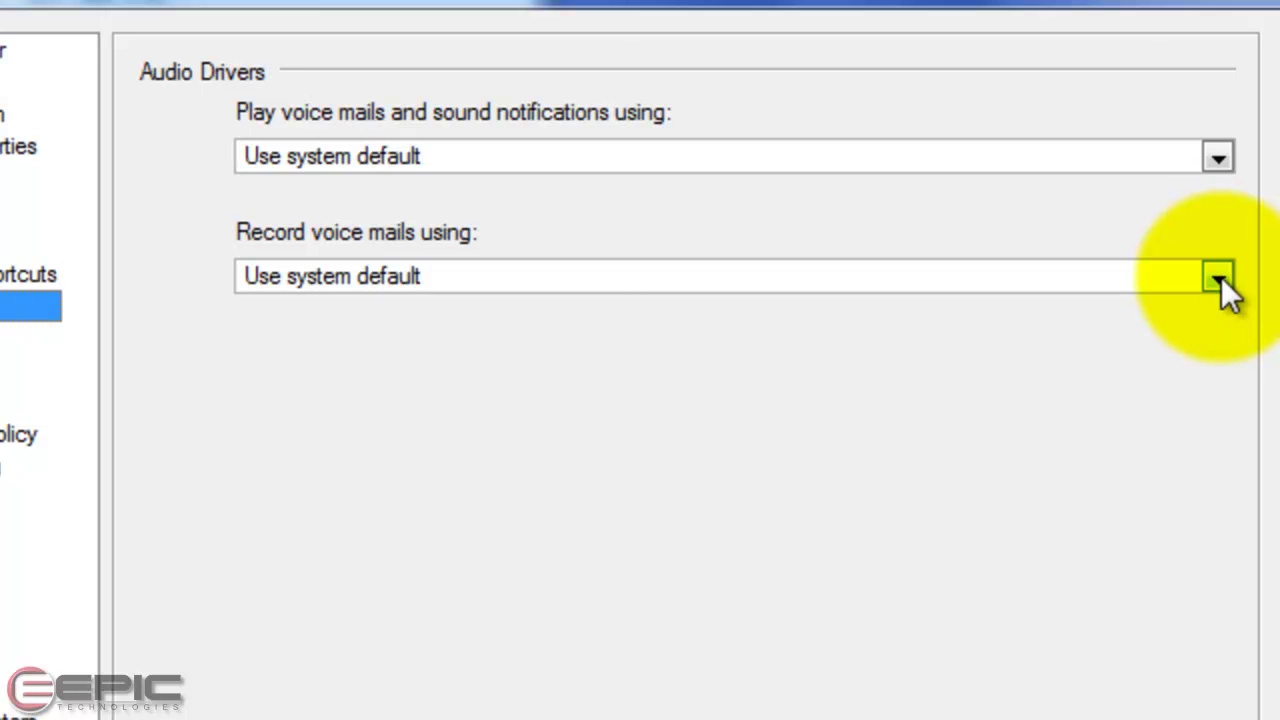
left_click(1229, 158)
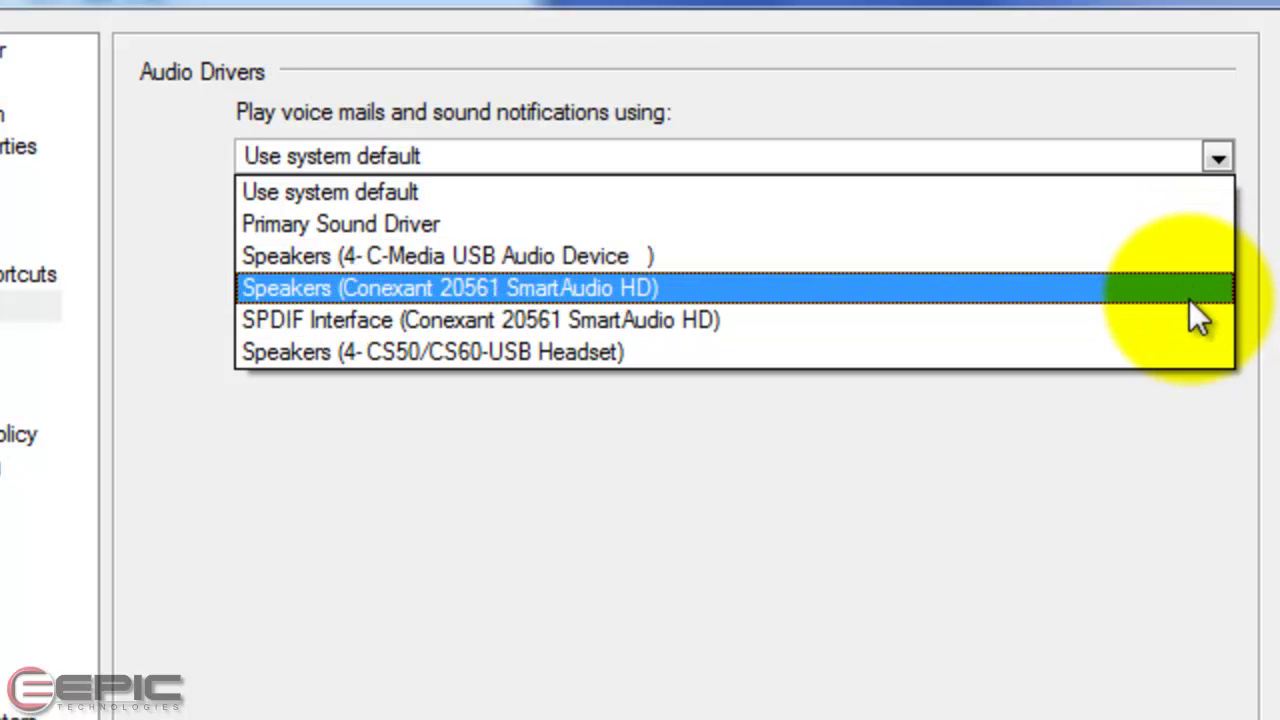
left_click(1189, 350)
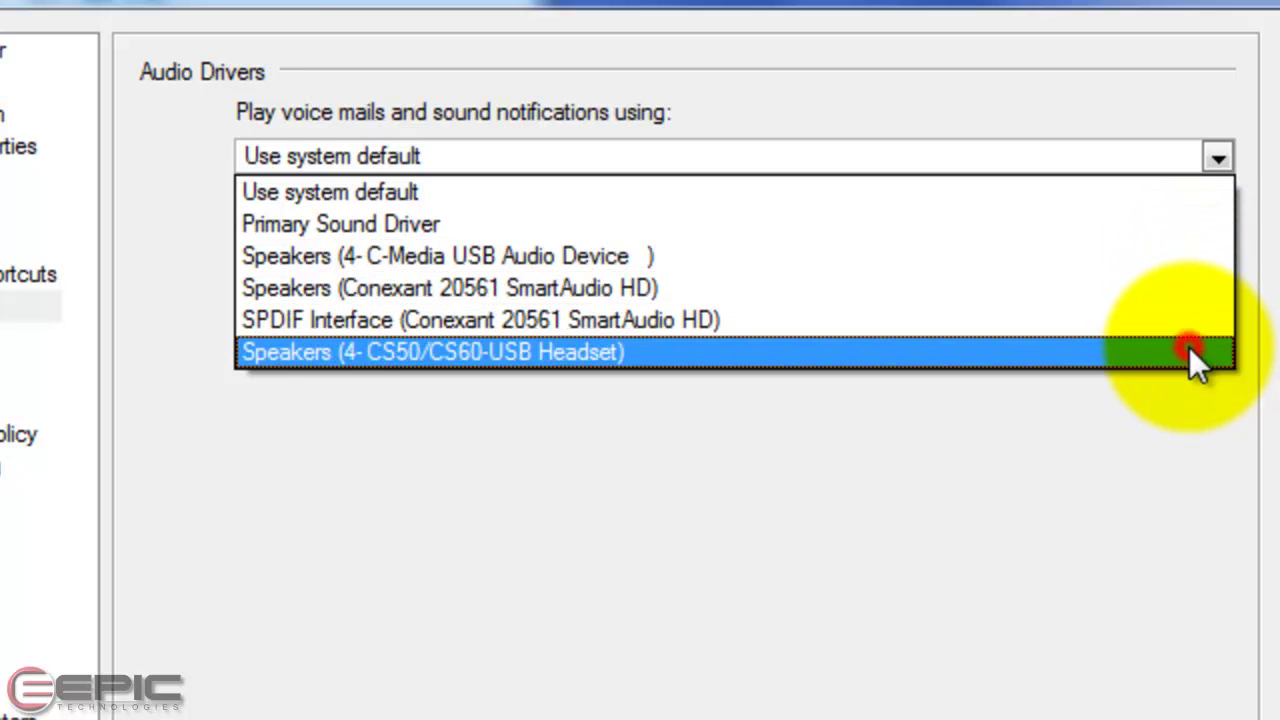
left_click(1218, 278)
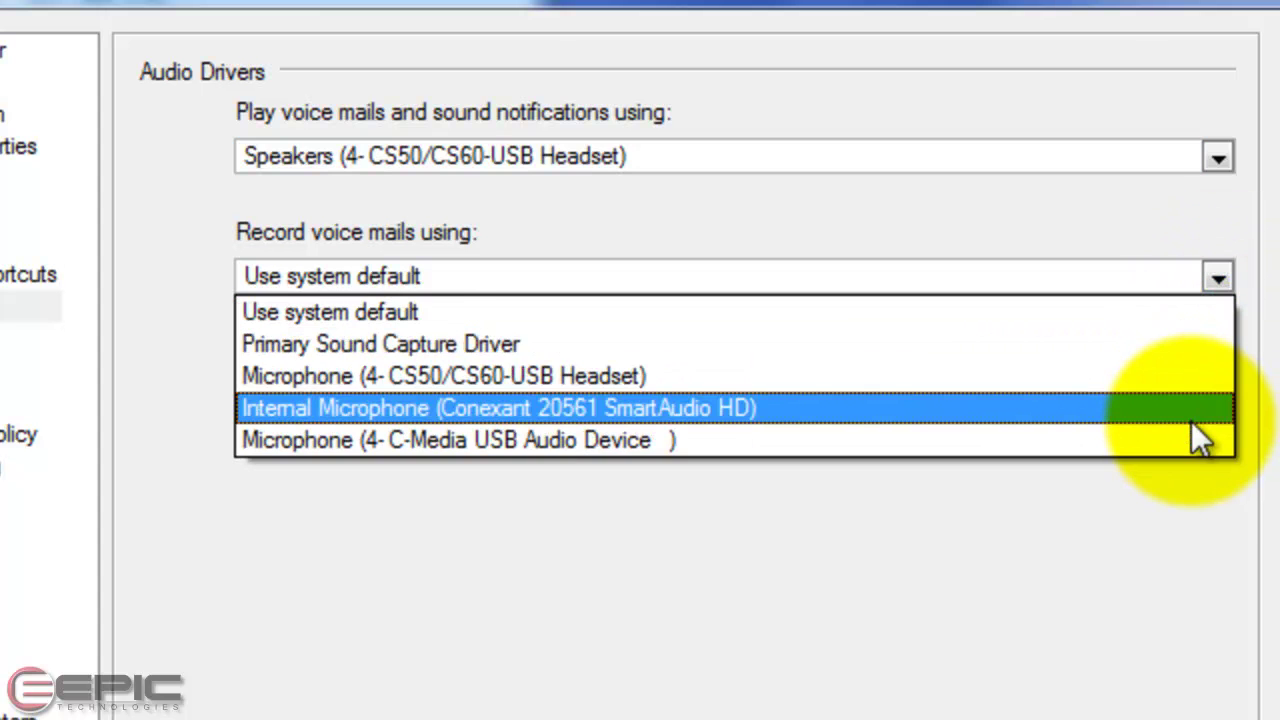
left_click(1188, 383)
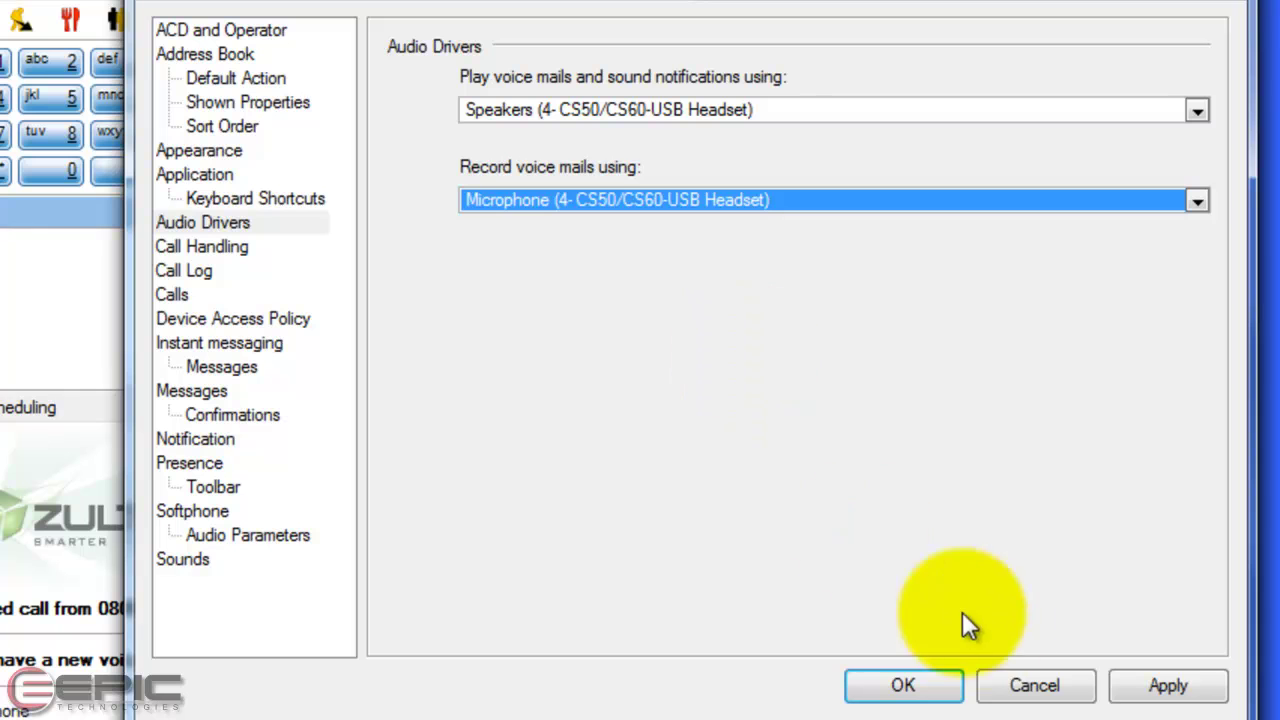
left_click(1158, 682)
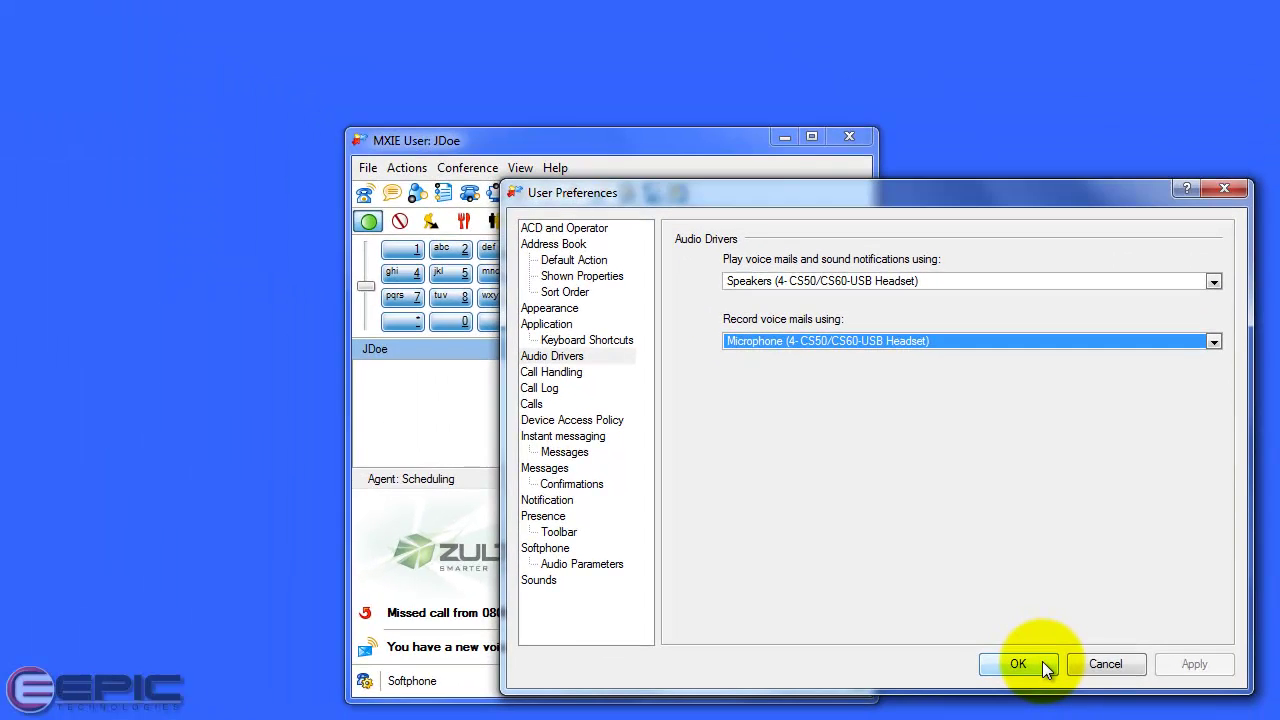
left_click(1042, 661)
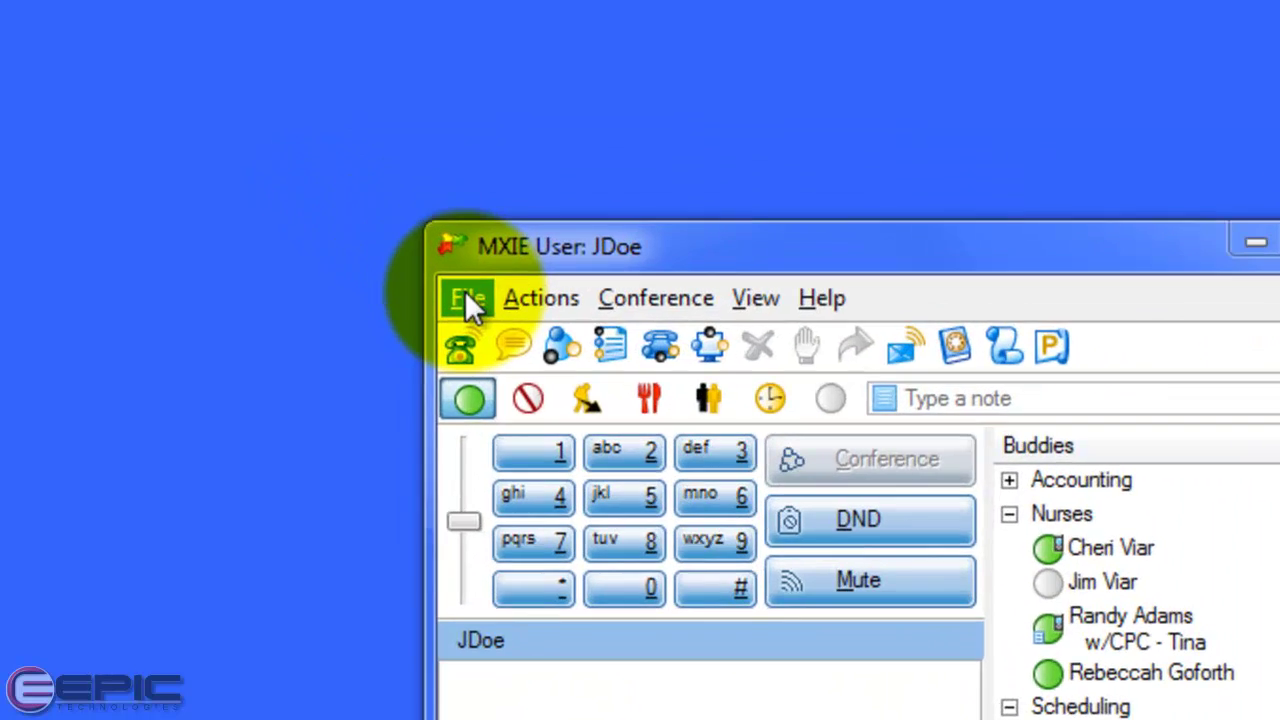
From the File menu, open and cancel Change Role and Change Language, then open Change Password
left_click(367, 165)
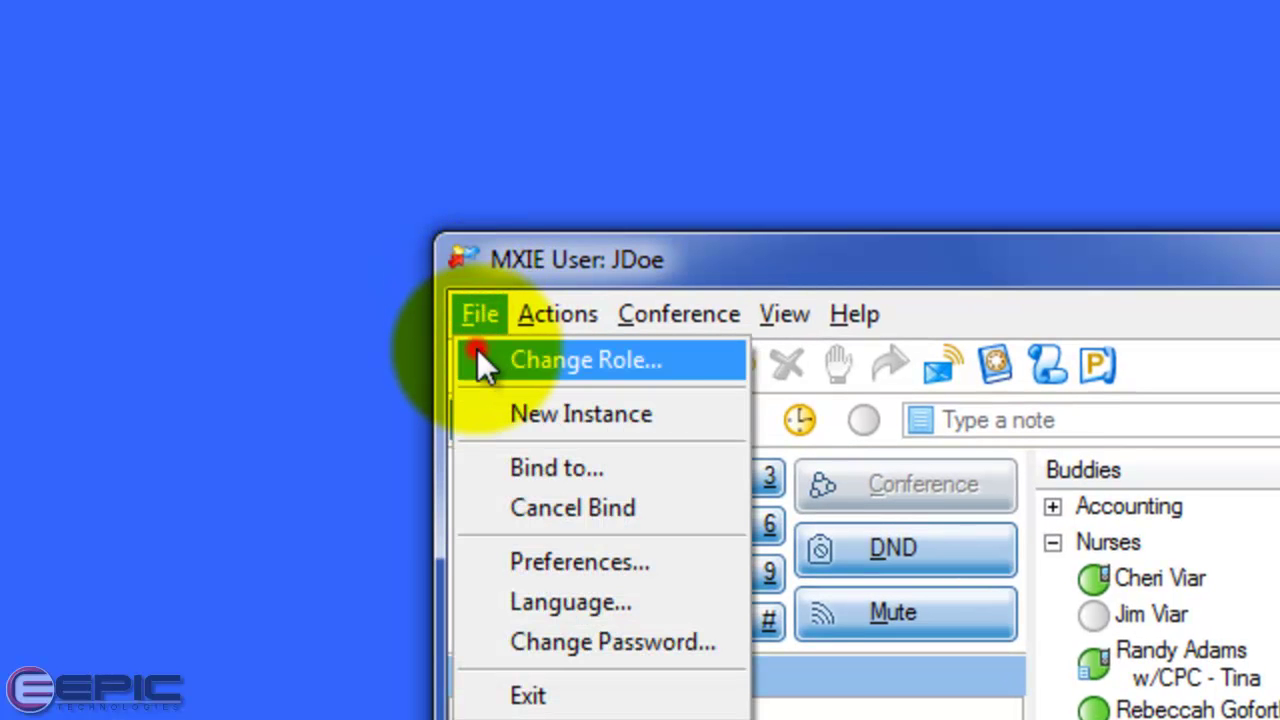
left_click(479, 351)
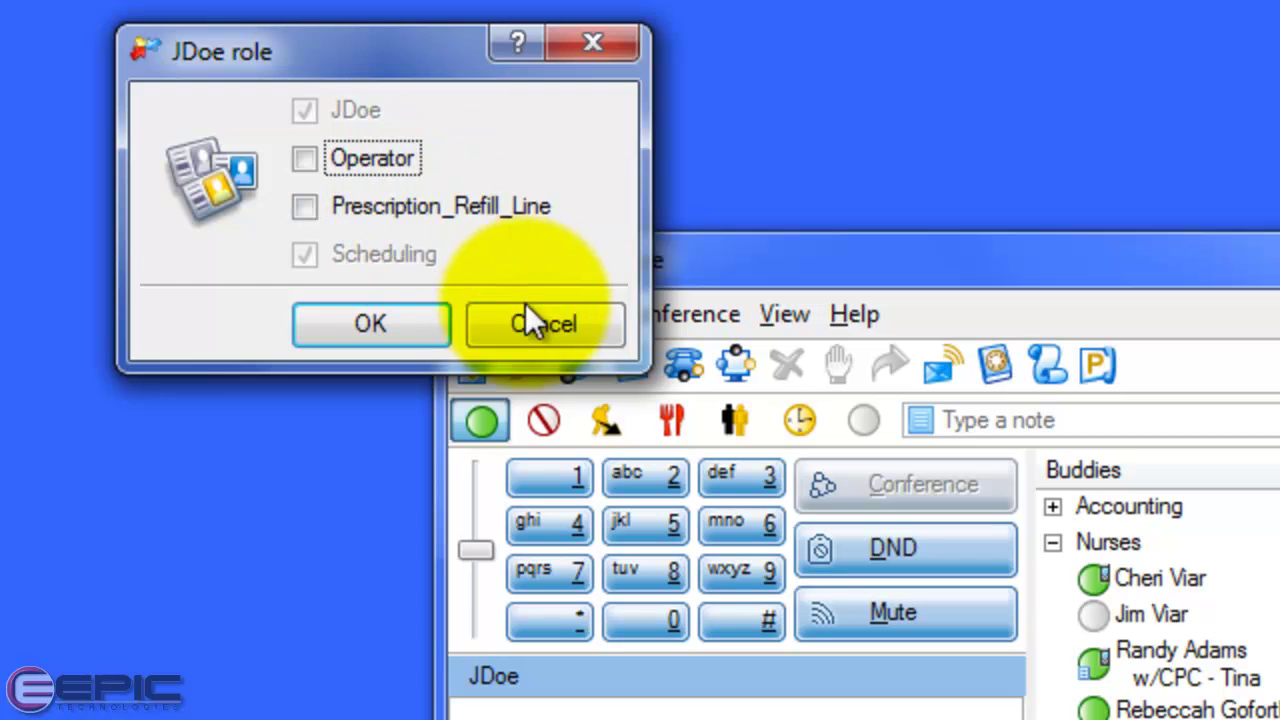
left_click(533, 317)
left_click(491, 313)
left_click(497, 603)
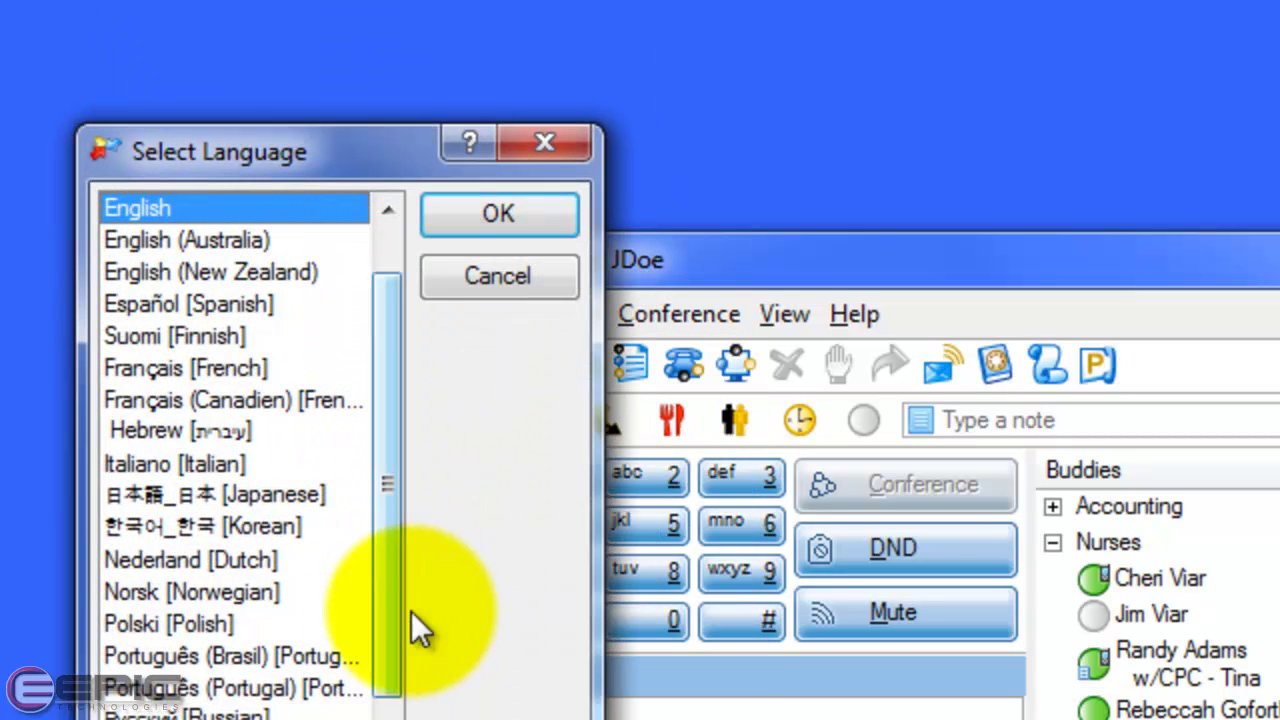
left_click(475, 273)
left_click(480, 315)
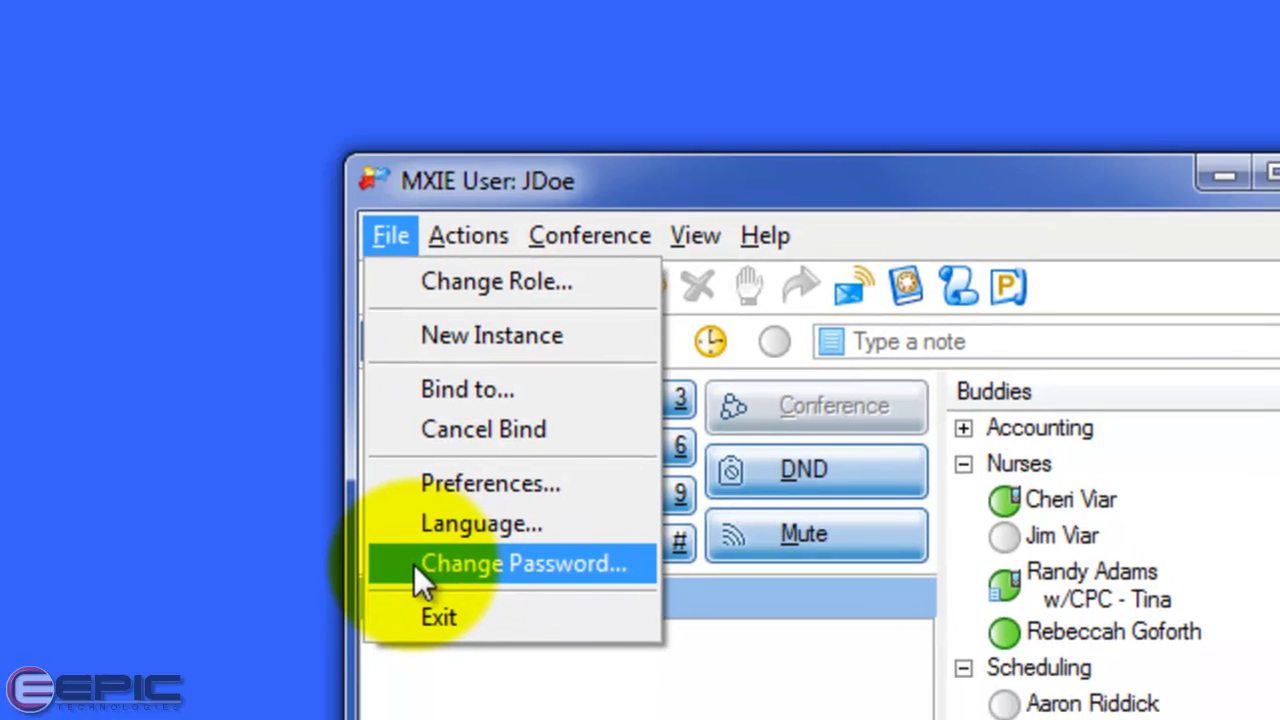
left_click(503, 643)
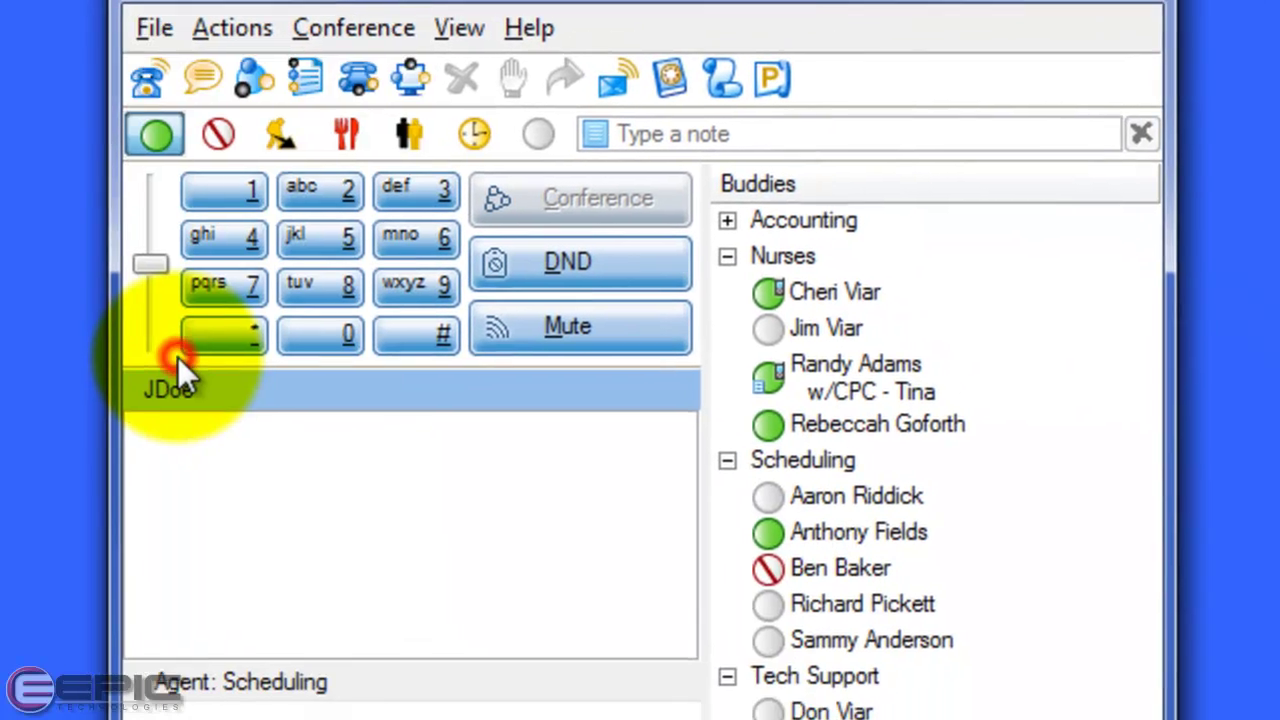